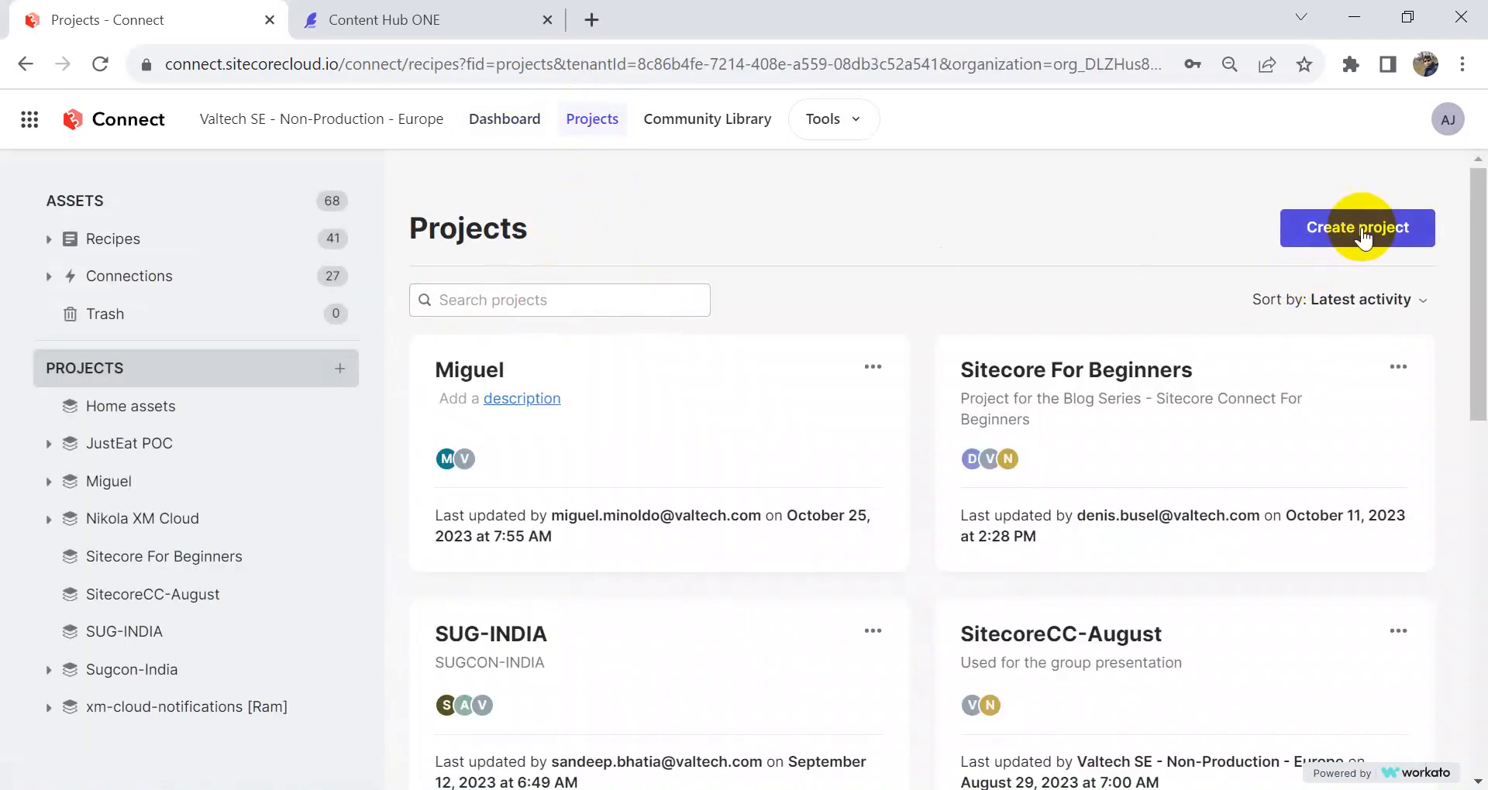
Start a new project and name it with the owner's first name followed by "Sandbox"
click(1360, 227)
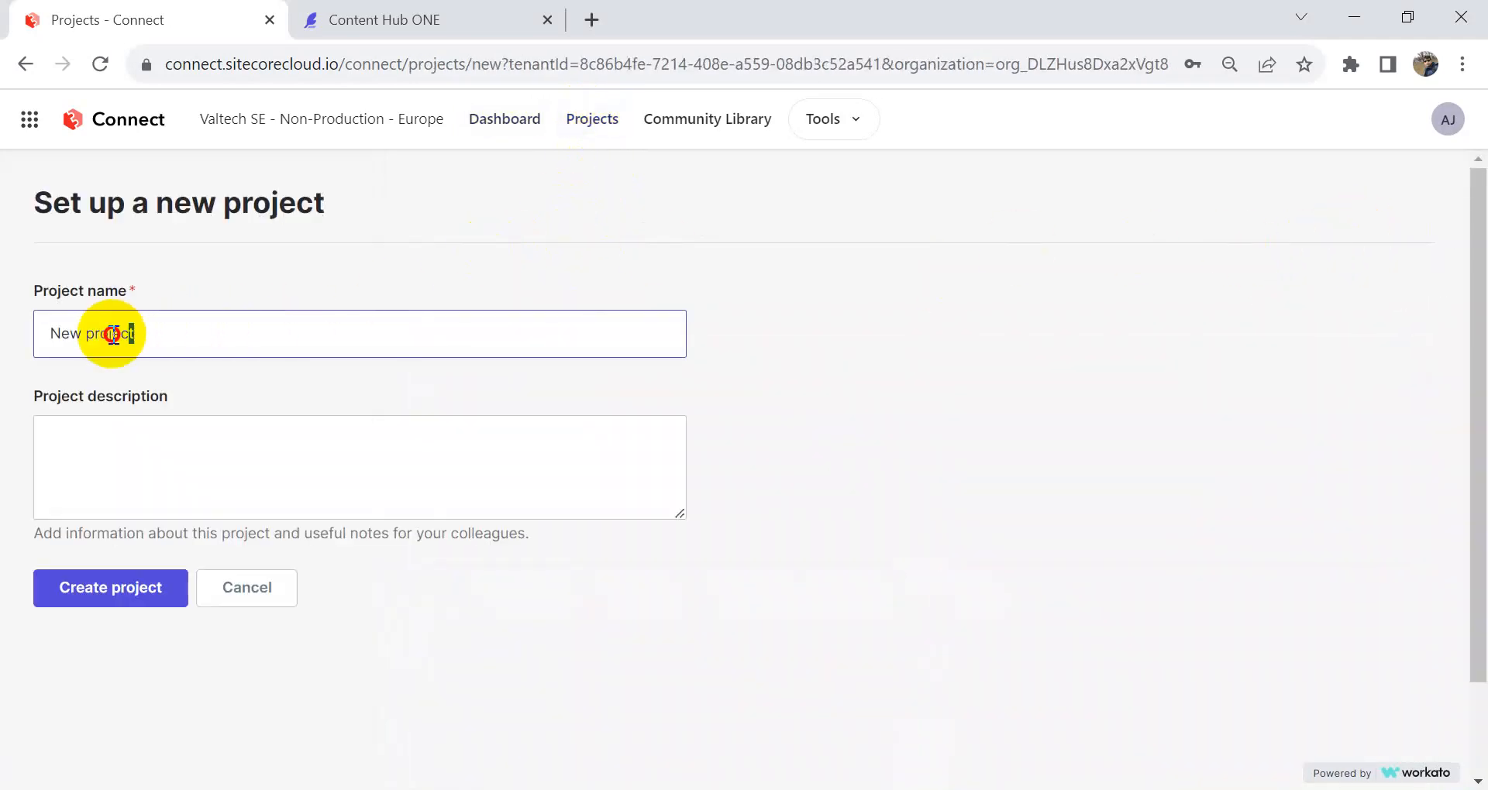
drag(169, 333, 38, 336)
text(Ankit Sandox)
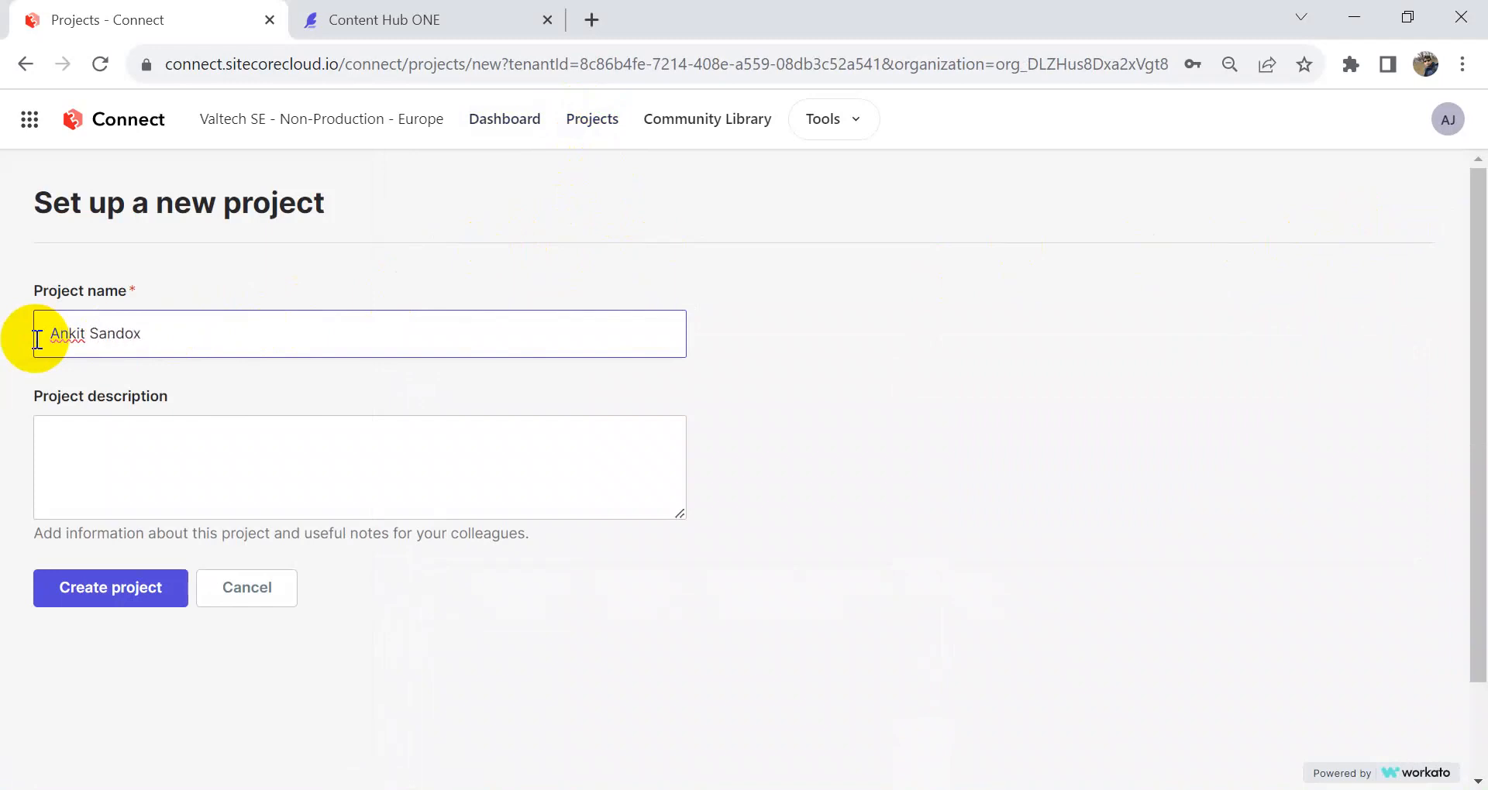
key(BackSpace)
key(BackSpace)
key(BackSpace)
text(dbox)
Copy the project name into the project description and create the project
drag(206, 339, 26, 336)
key(ctrl+c)
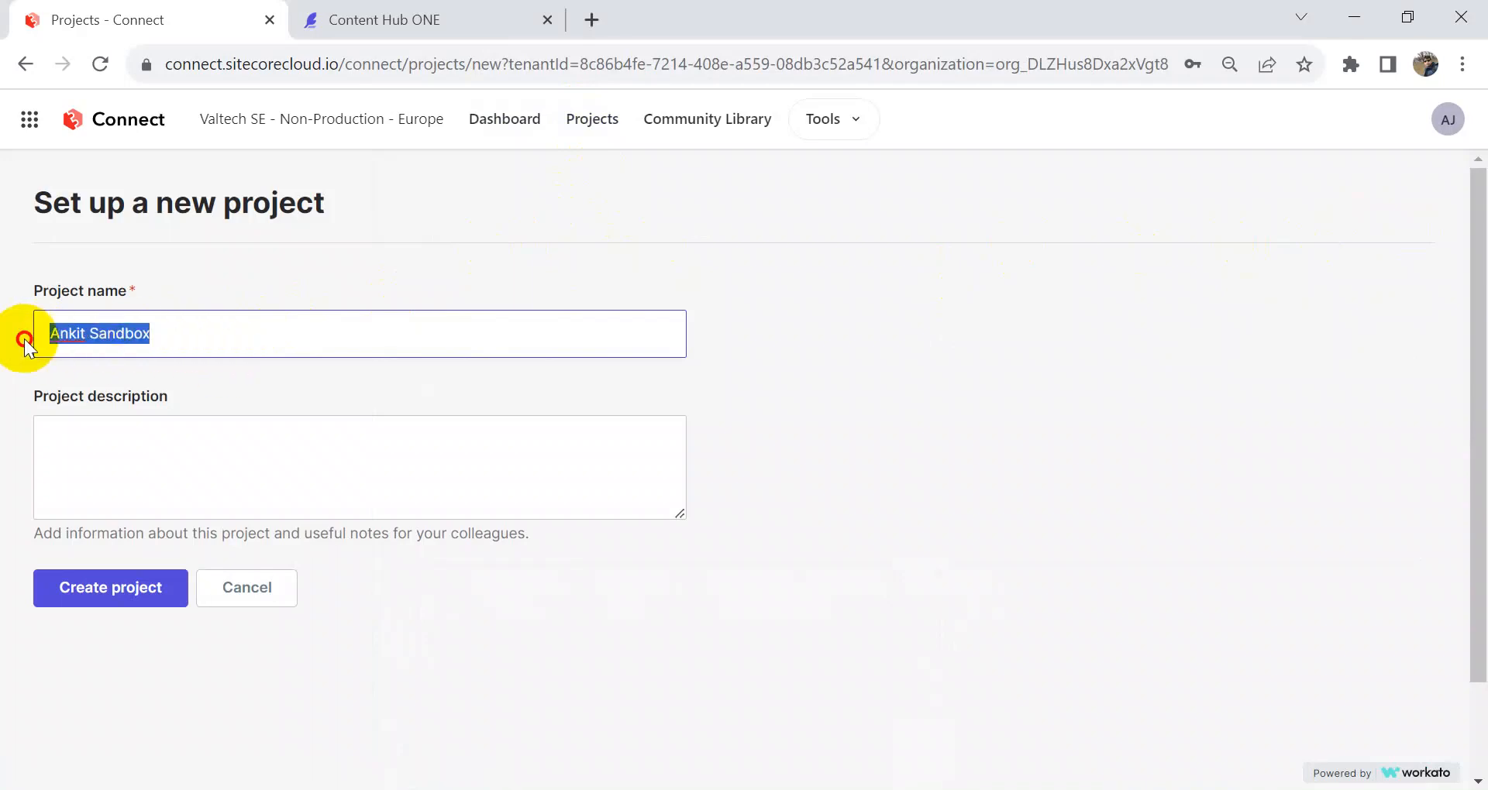
click(166, 438)
key(ctrl+v)
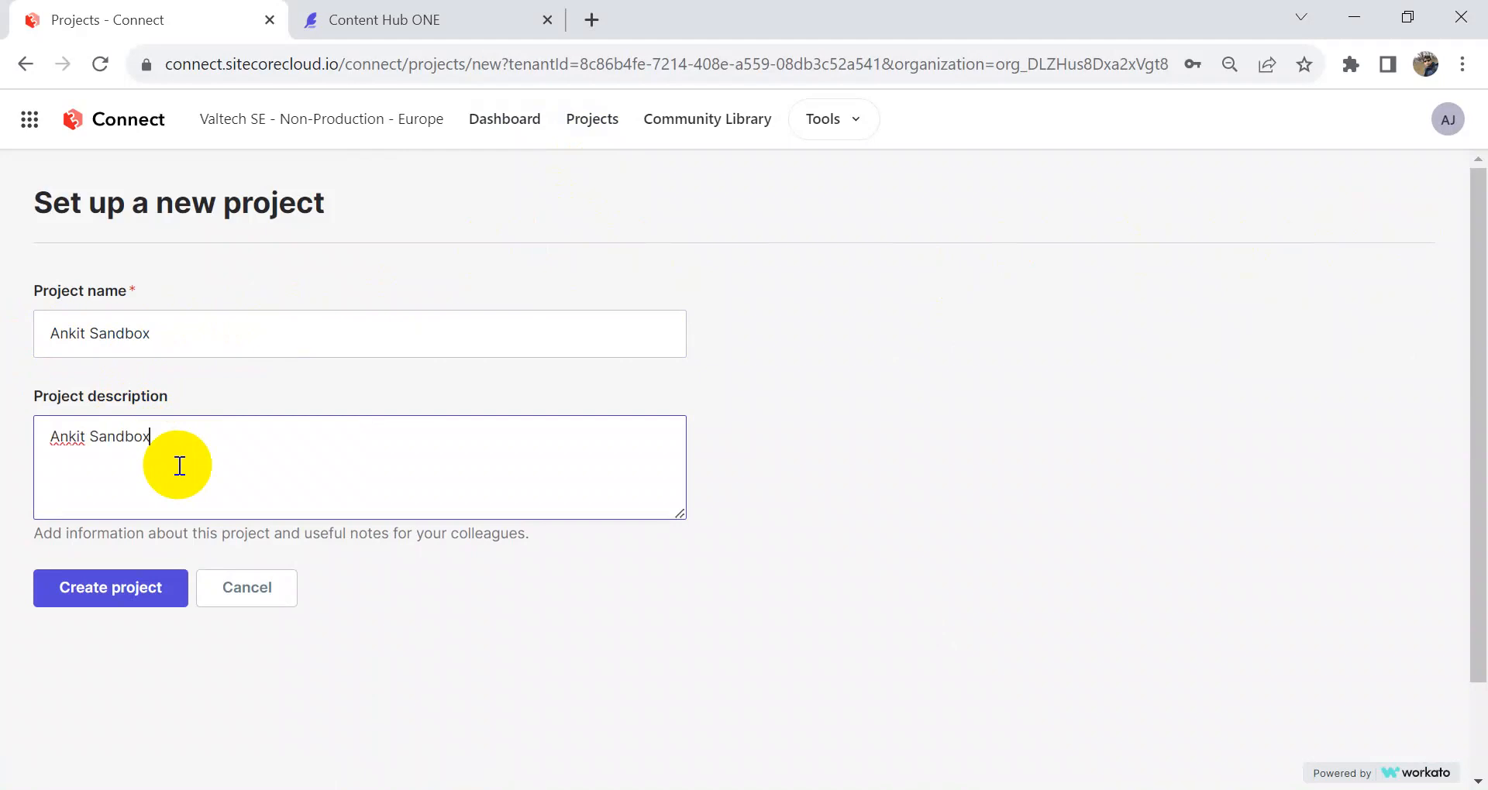
click(94, 598)
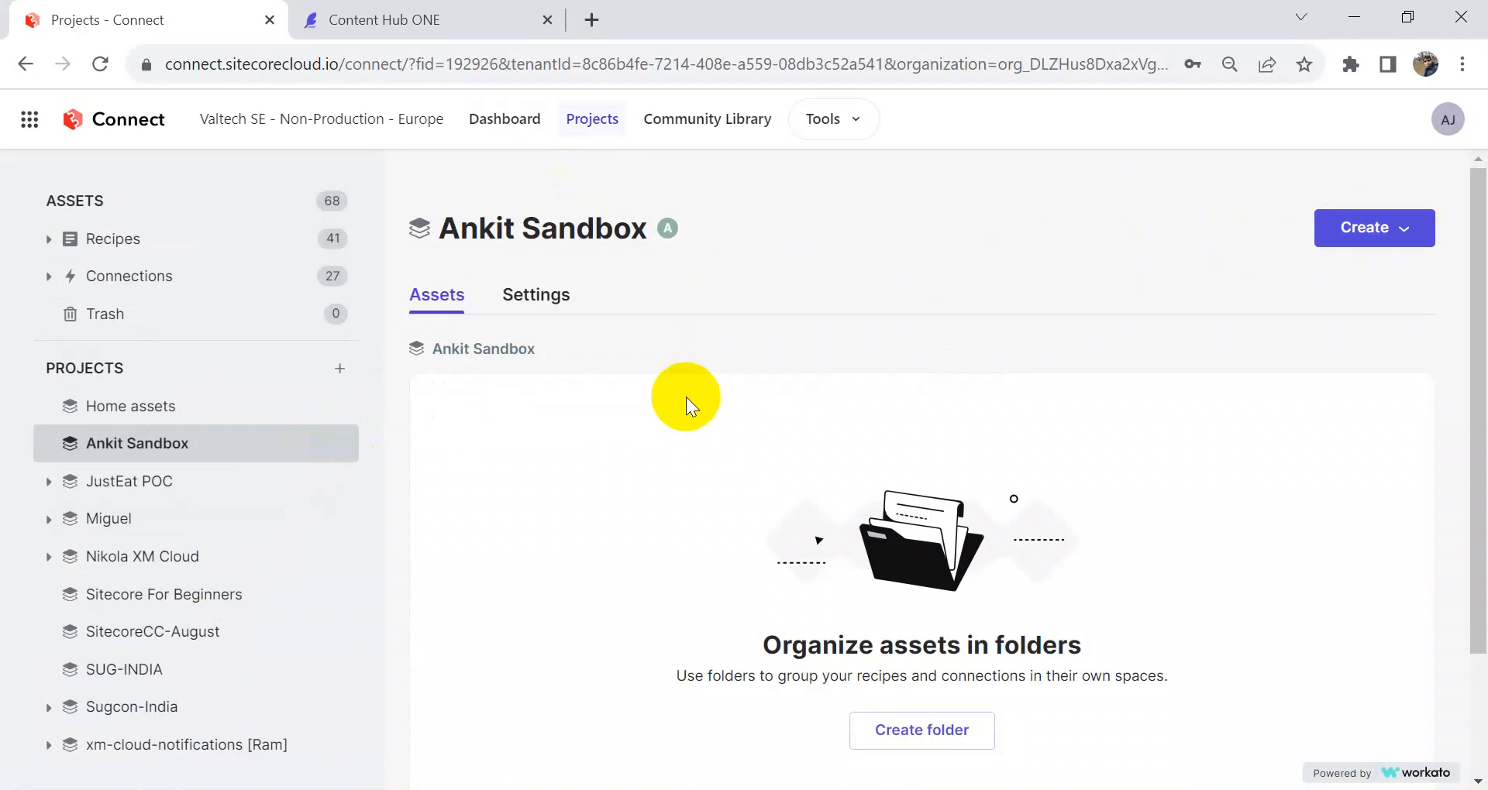
Start a new connection in the sandbox project and search the apps for "content hub one"
click(1409, 234)
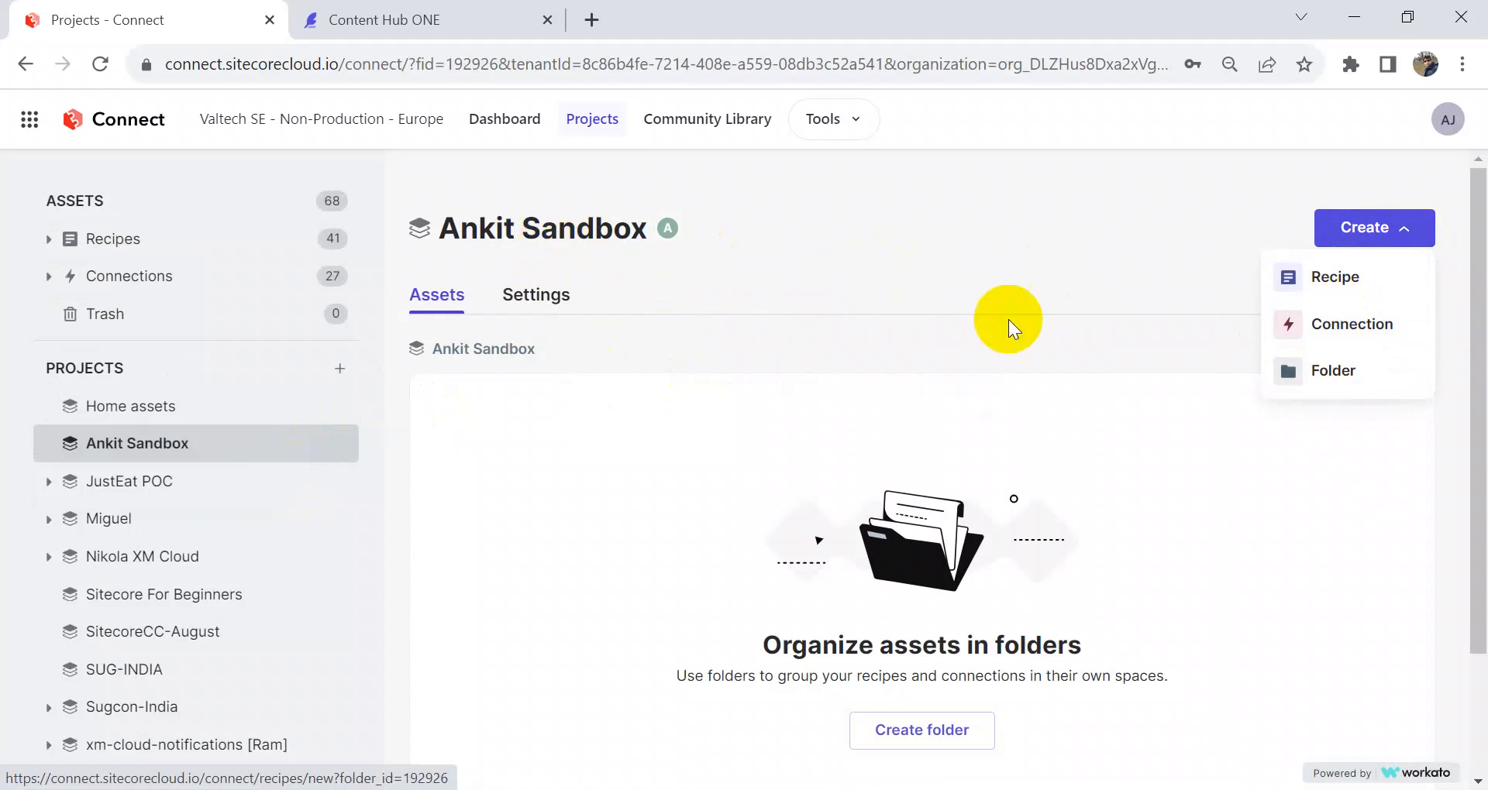
click(1357, 333)
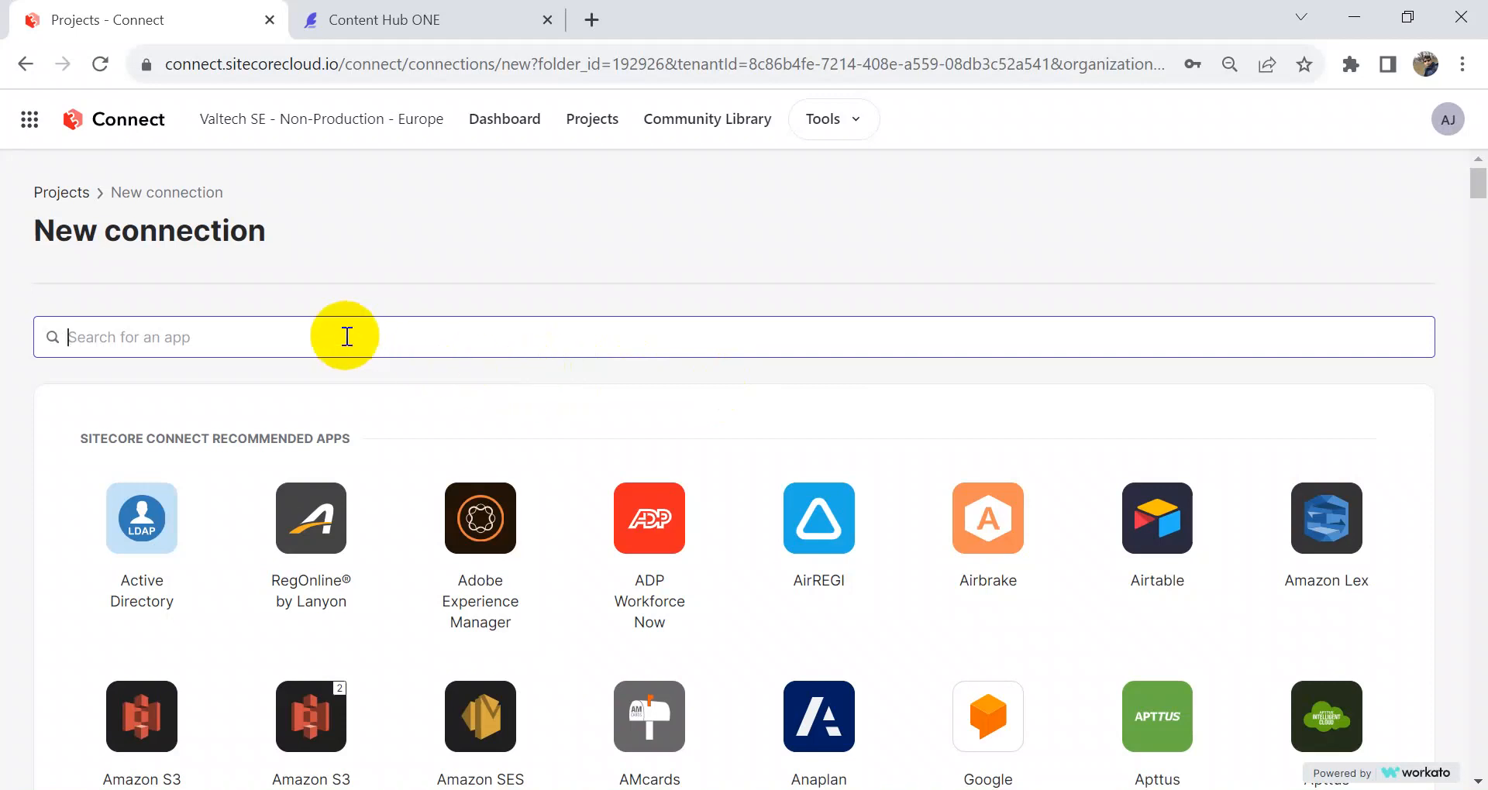
text(content hu)
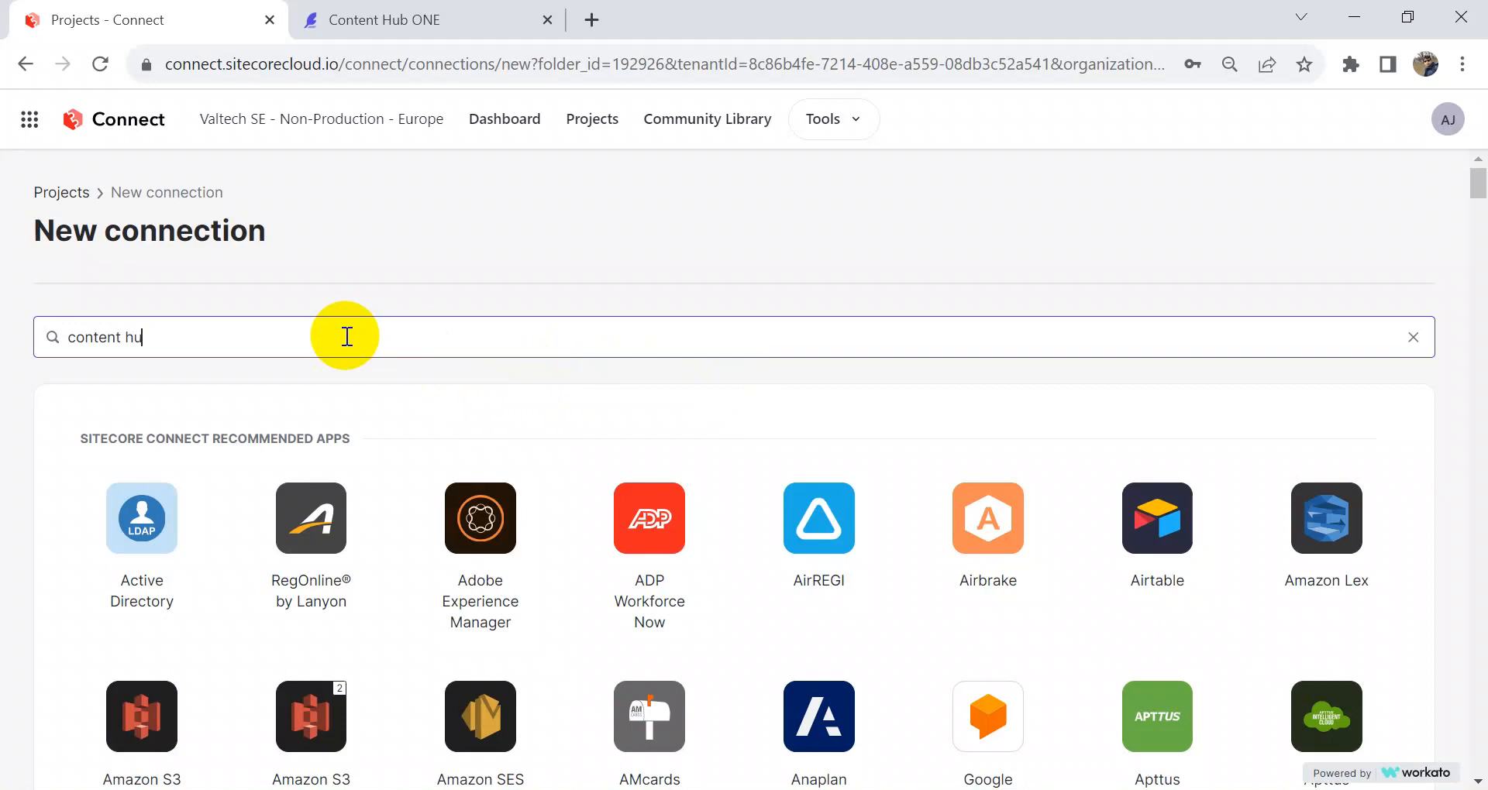
text(b one)
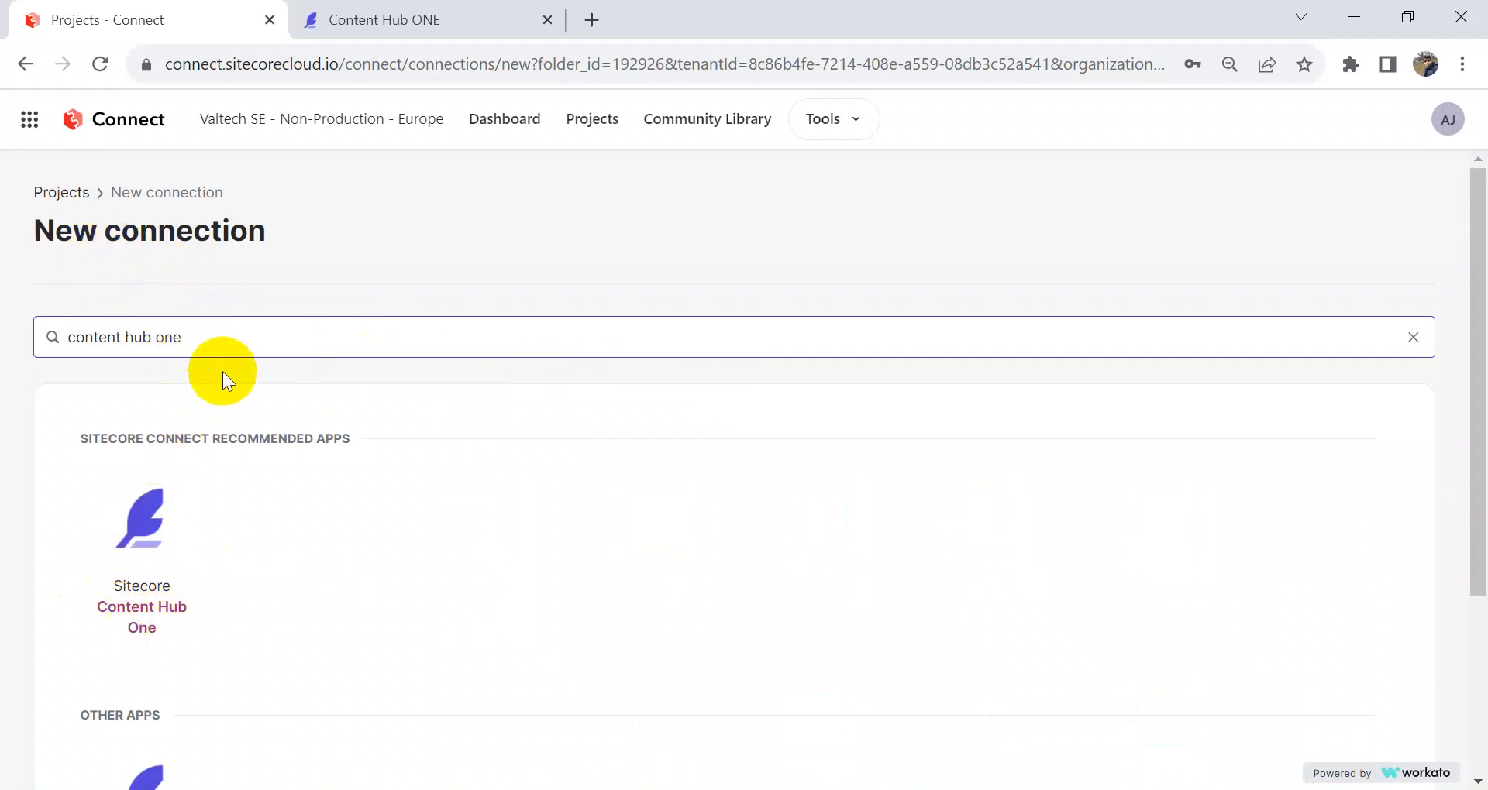
Search the connection apps for "send" and for "CDP"
drag(207, 337, 67, 337)
text(send)
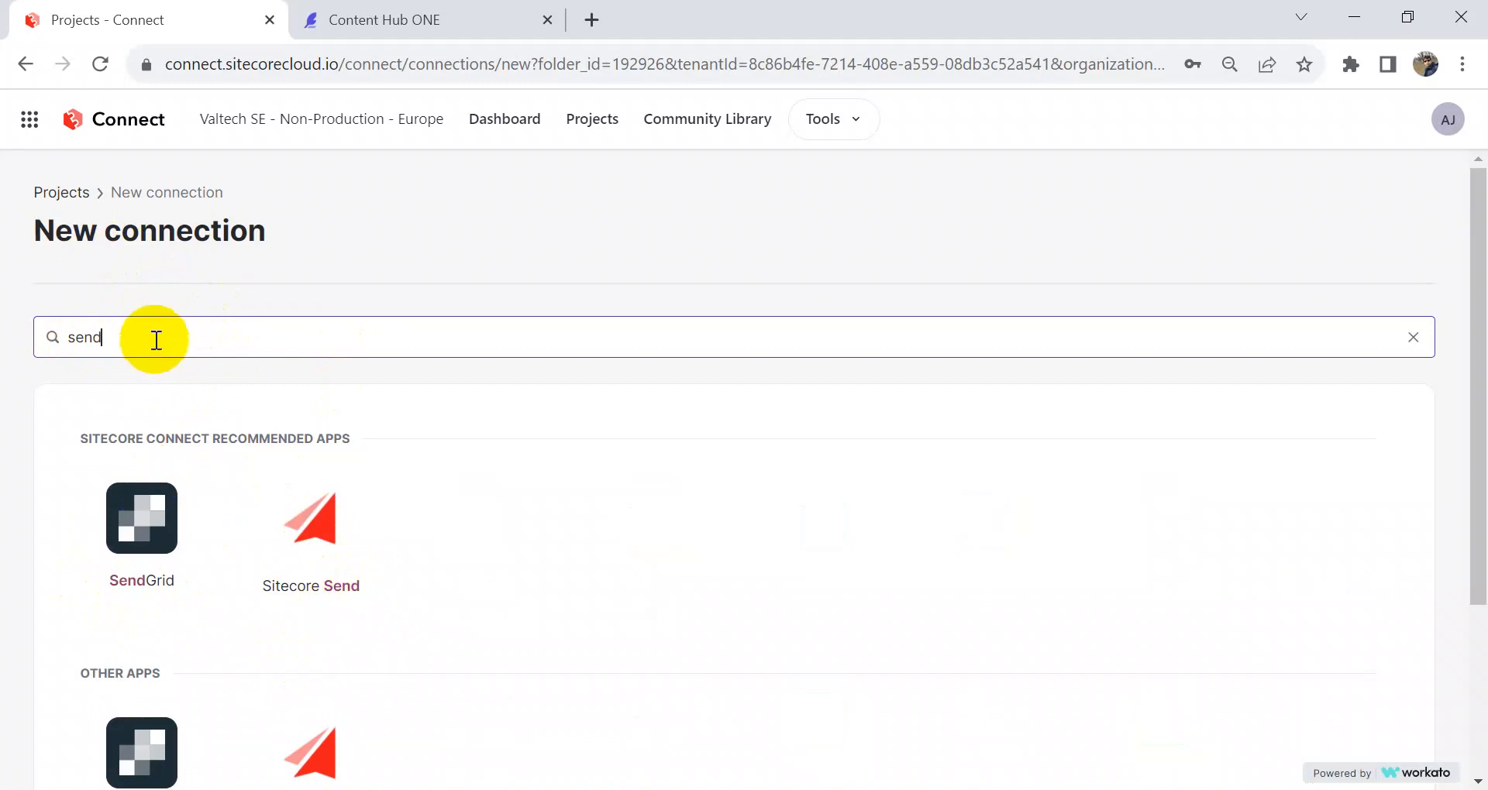
drag(155, 337, 74, 341)
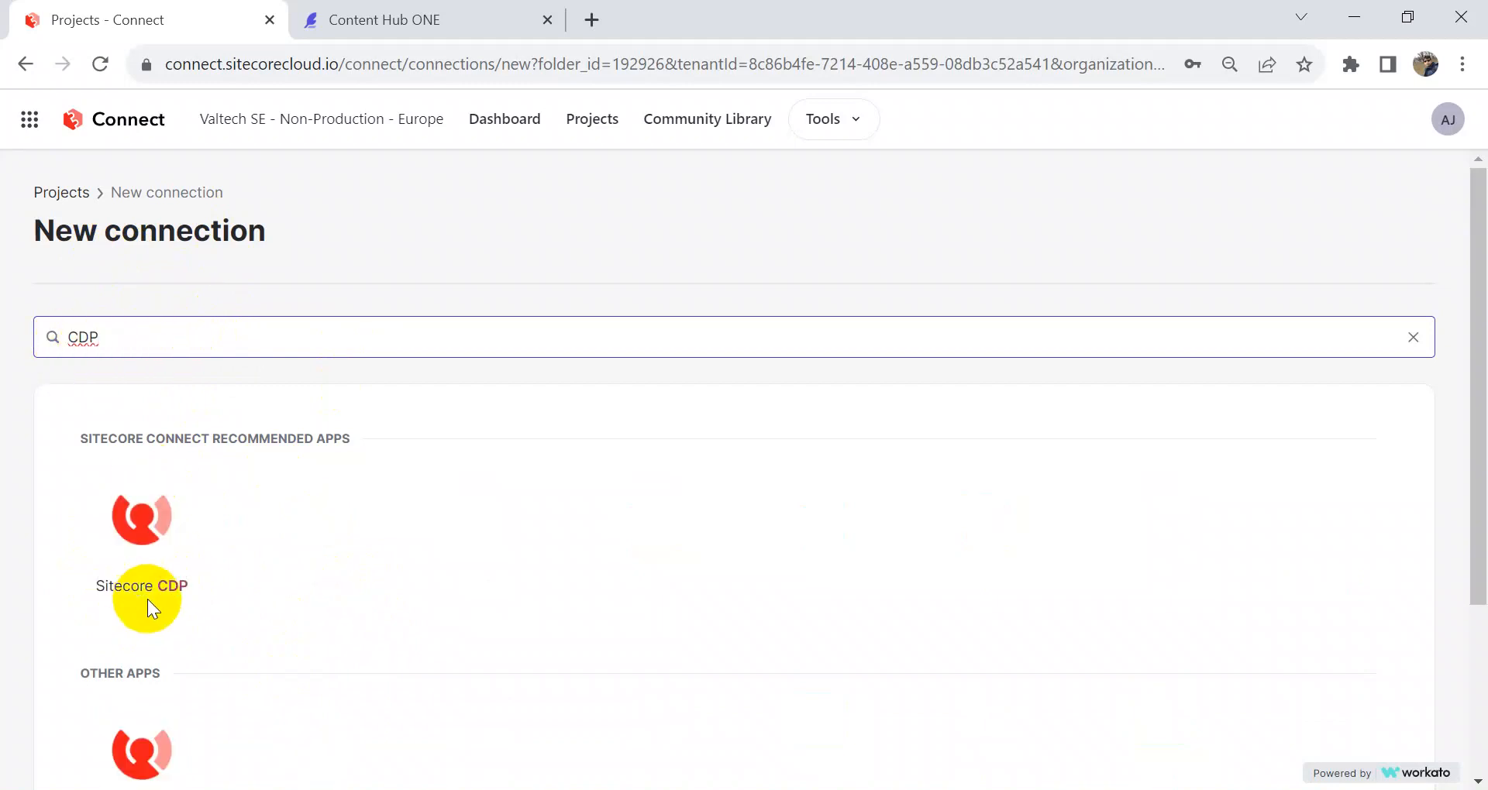
Search the apps for "content hub one" and choose Sitecore Content Hub One for the new connection
drag(105, 338, 62, 345)
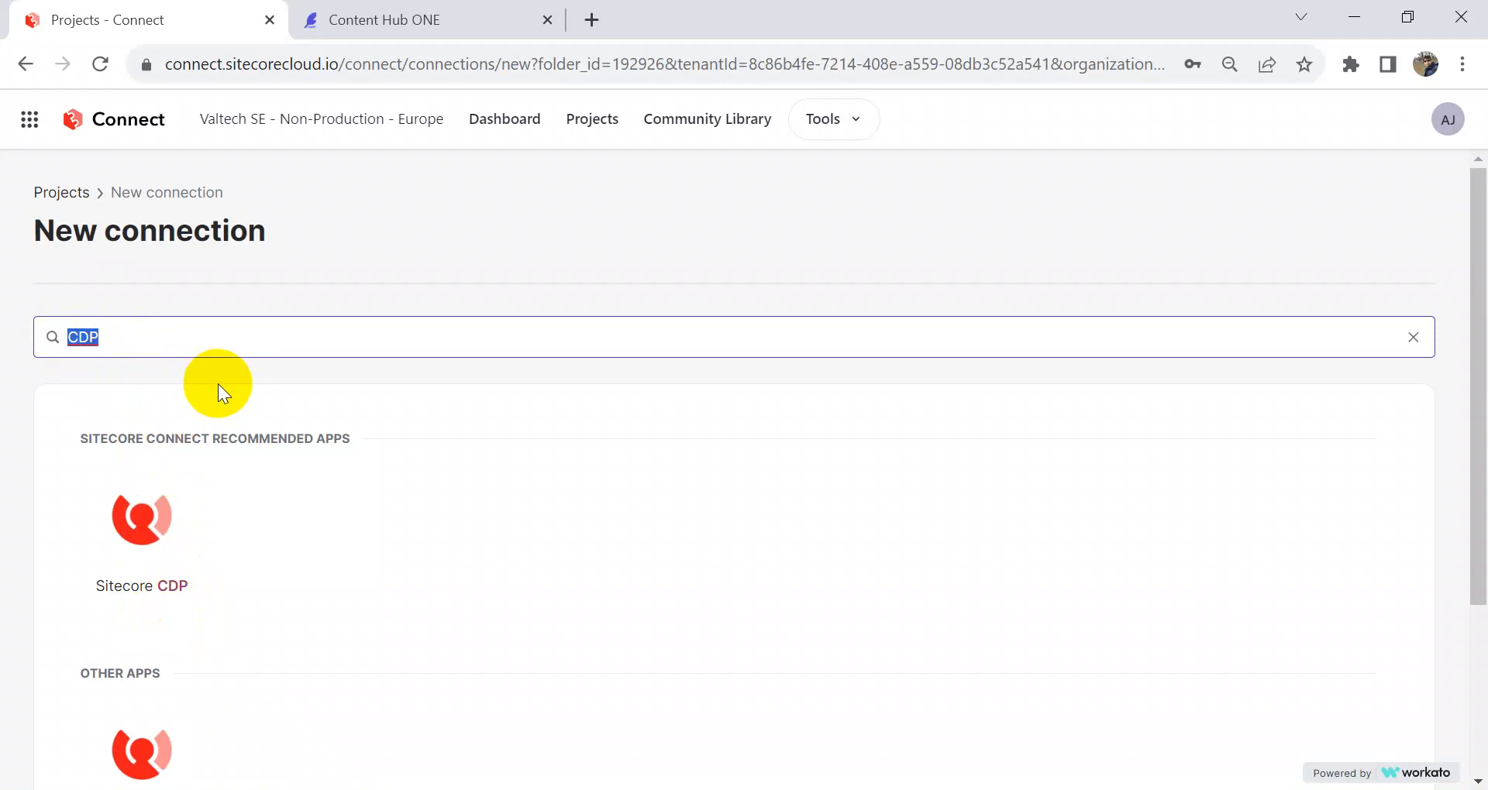
text(content hub one)
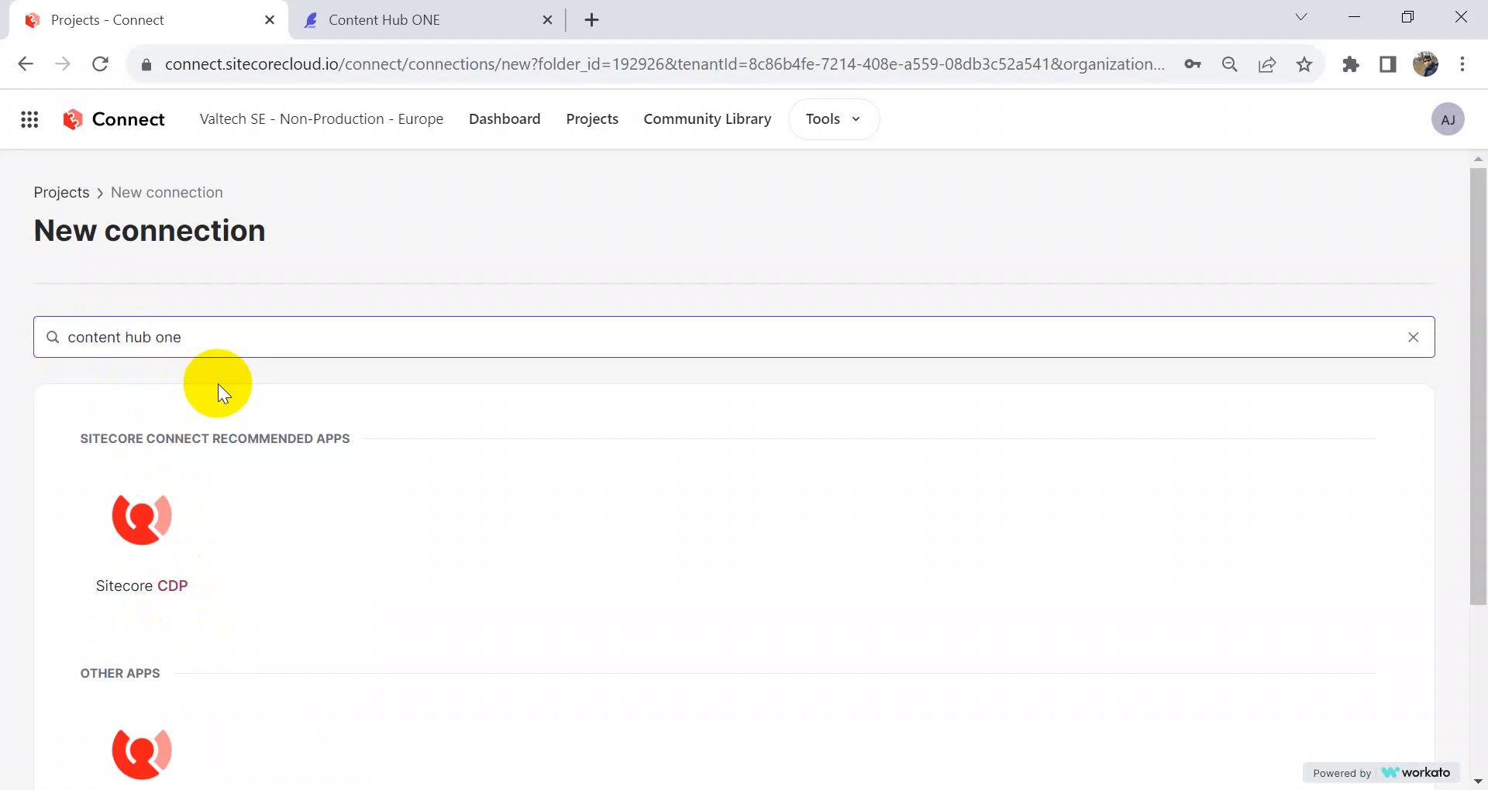
click(151, 608)
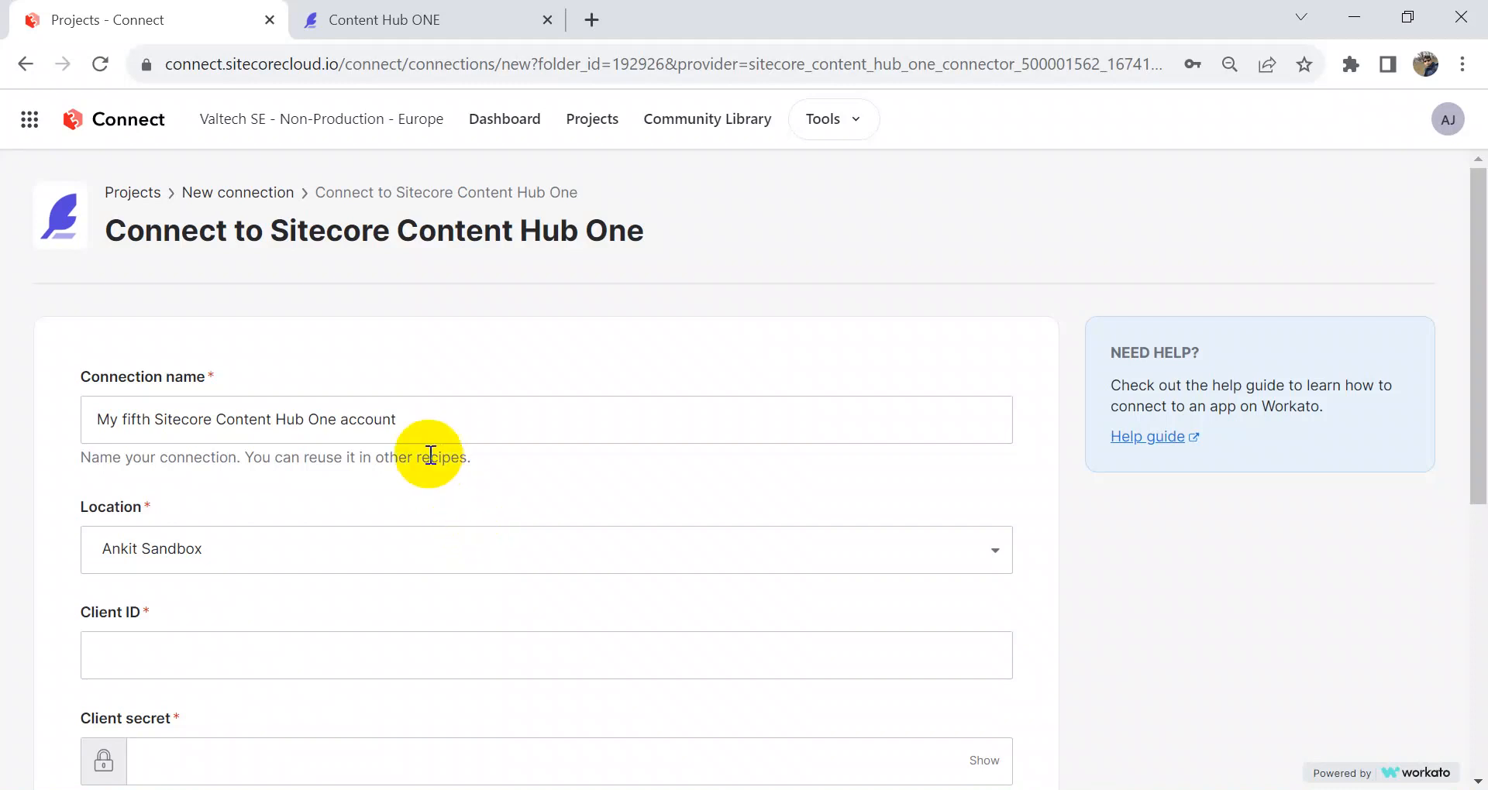
Replace the default connection name with the owner's first name followed by "Sandbox connection"
drag(415, 419, 76, 423)
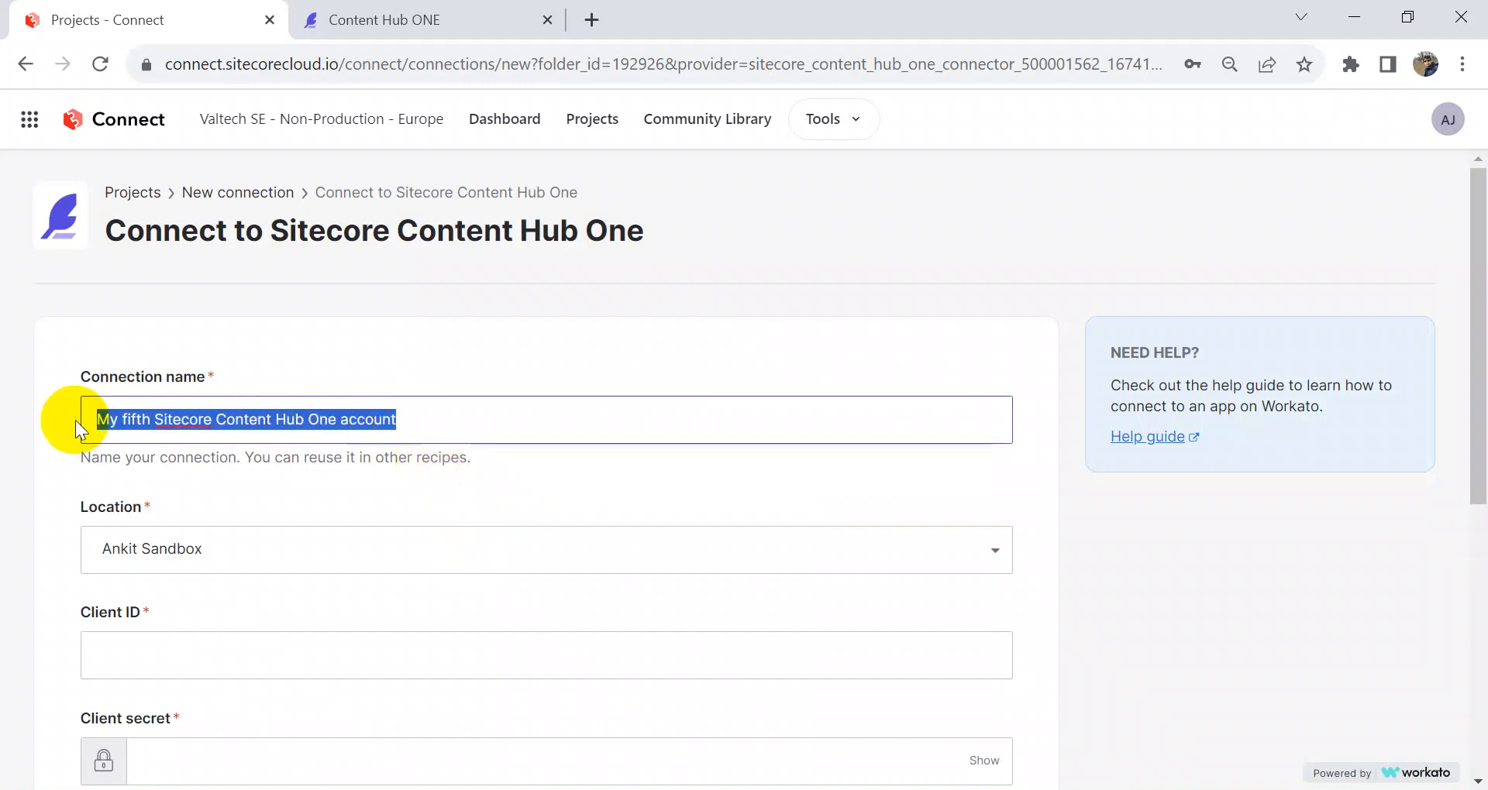
text(Ankit Sandxo)
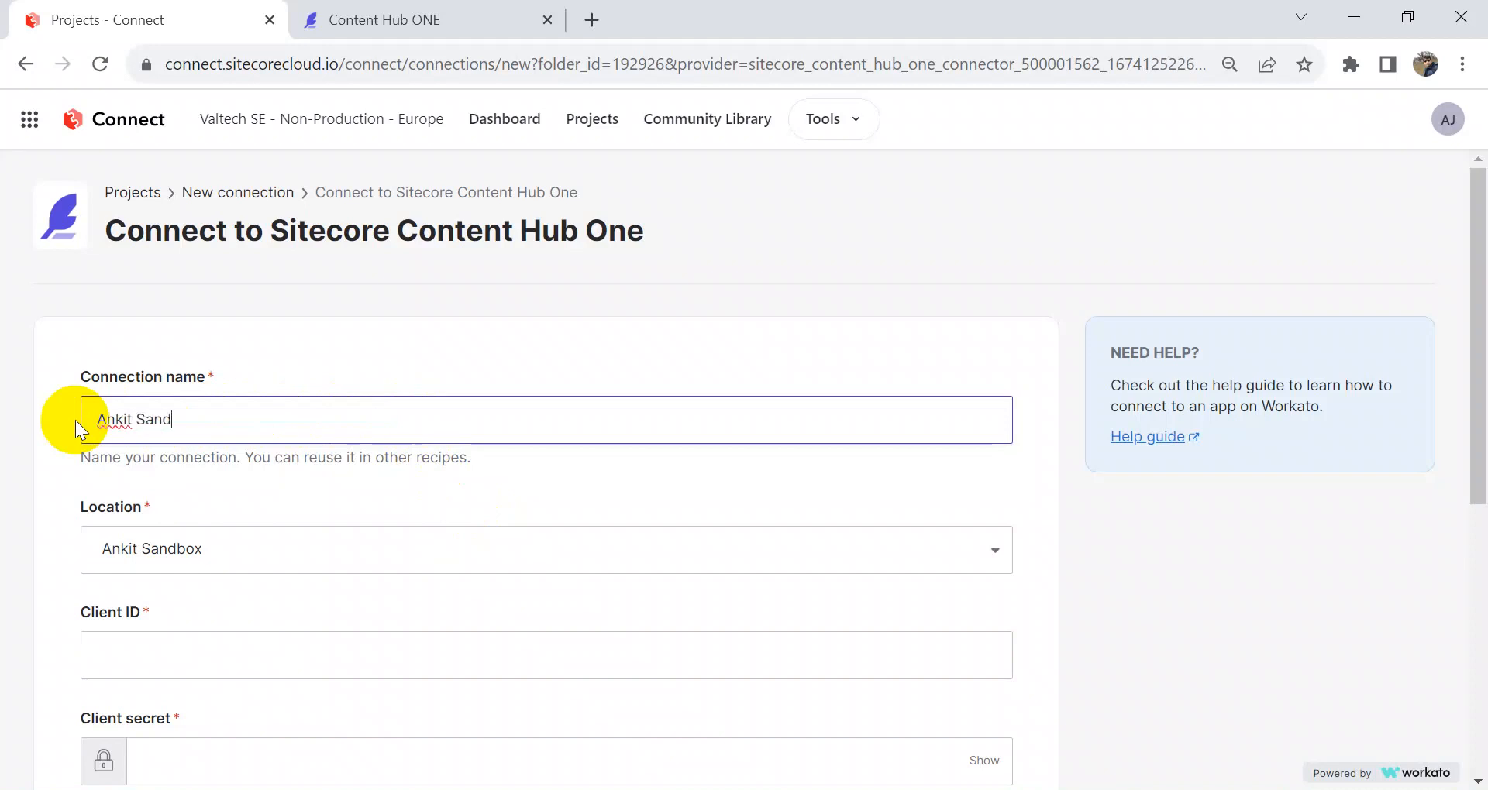
key(BackSpace)
key(BackSpace)
text(box connection)
drag(295, 430, 63, 421)
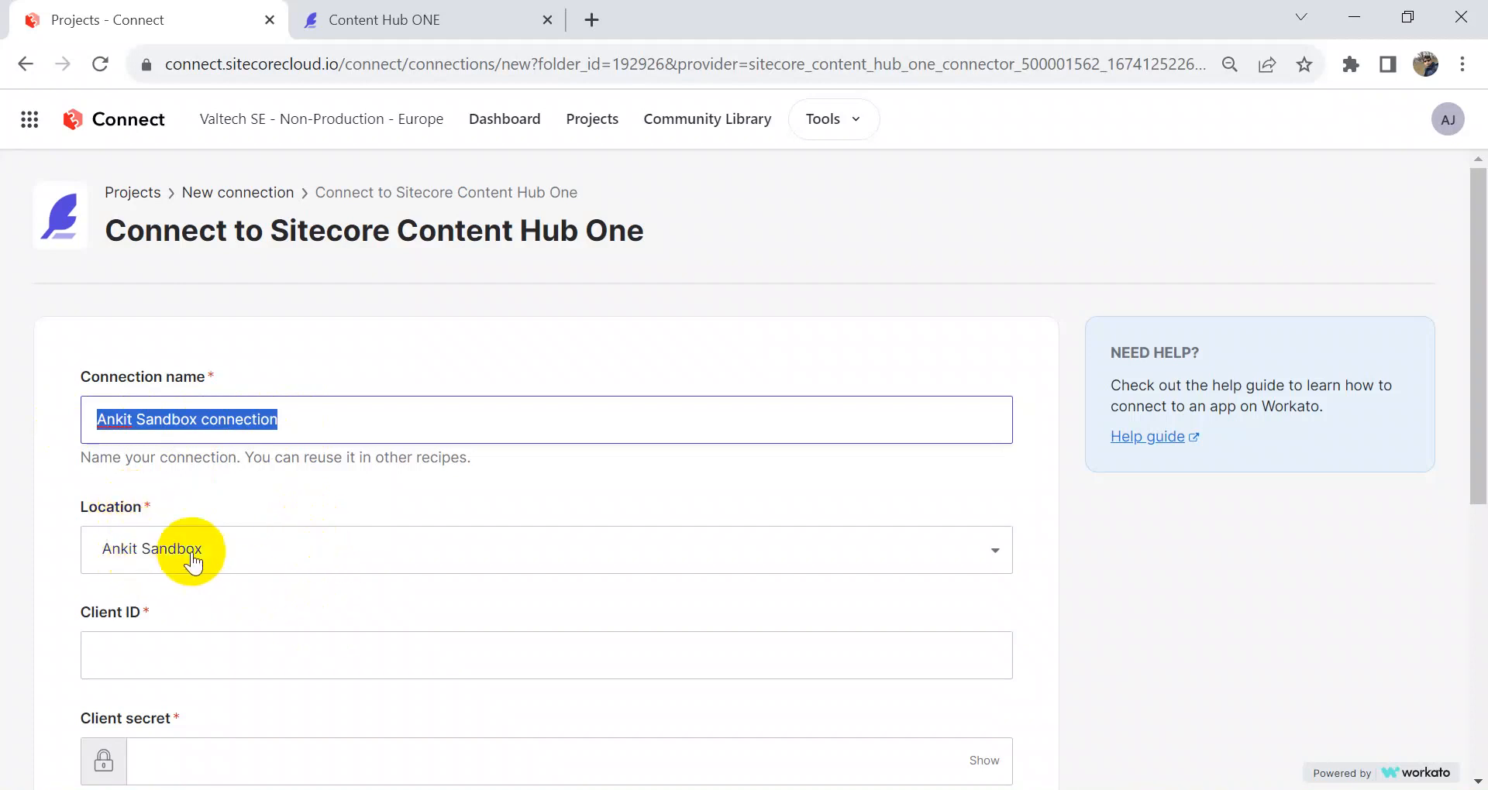
Switch to Content Hub ONE, open the OAuth client settings and set the grant type to Client credentials
scroll(294, 651, down, 1)
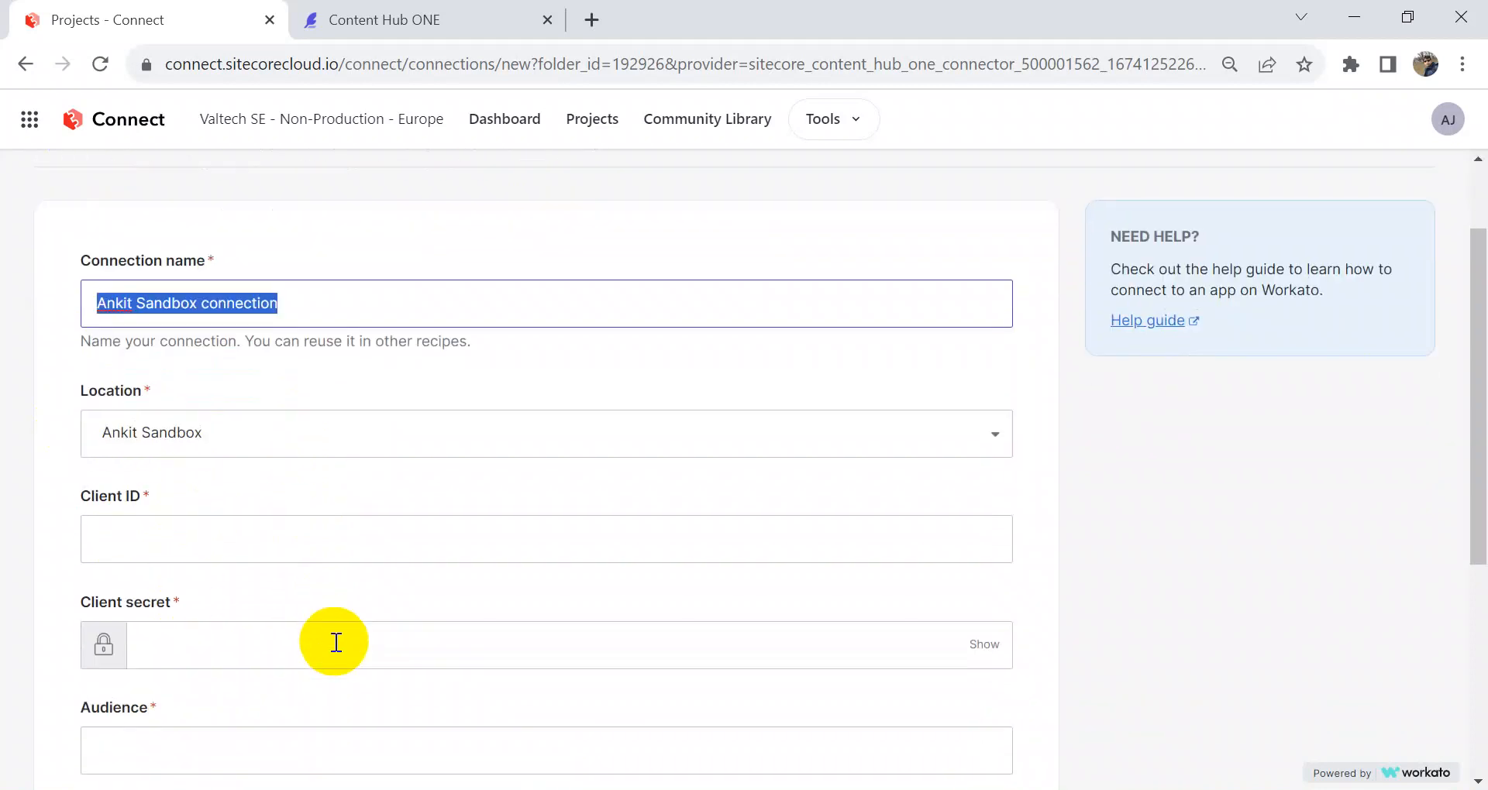
scroll(292, 525, down, 1)
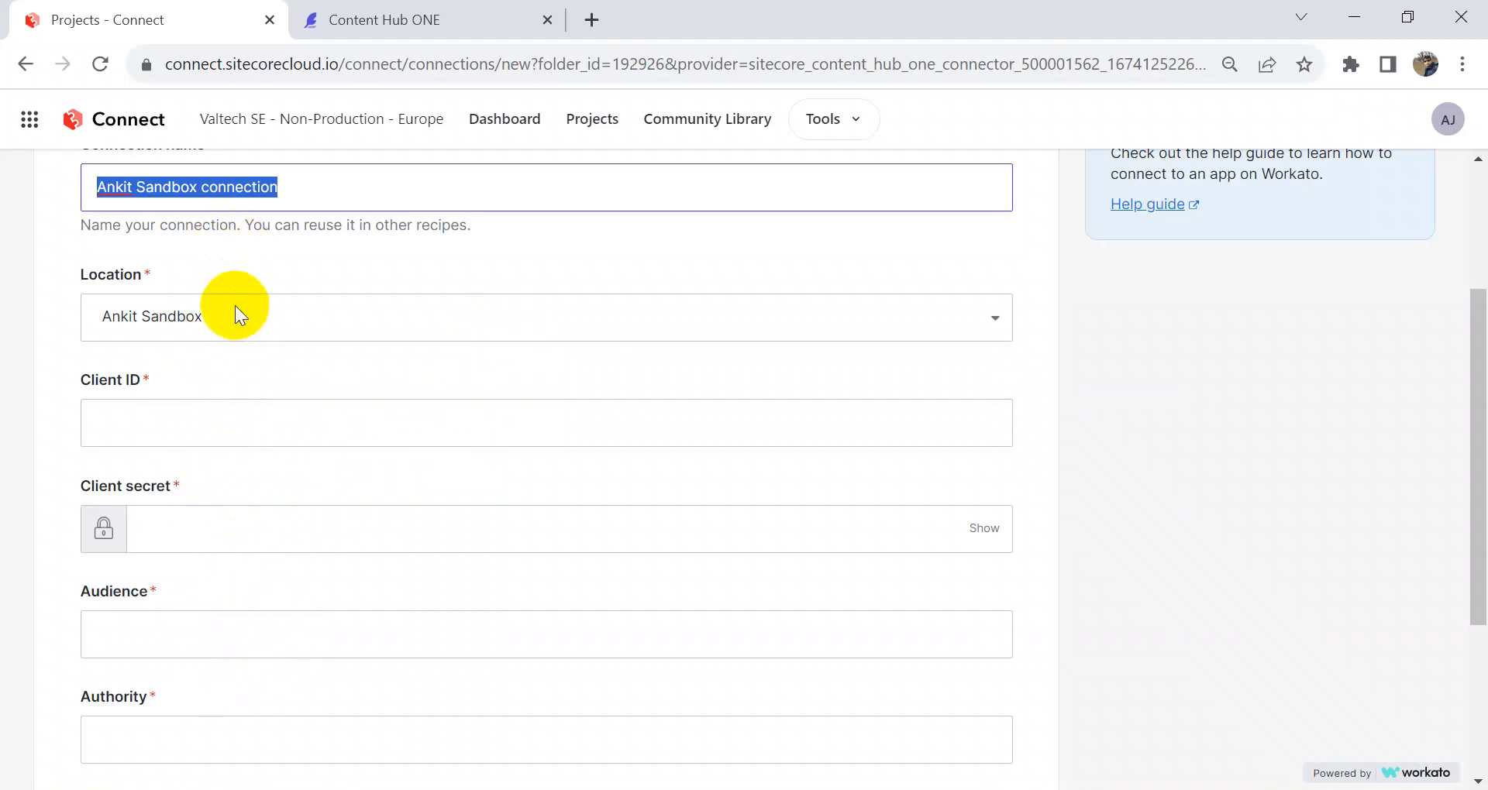
click(350, 21)
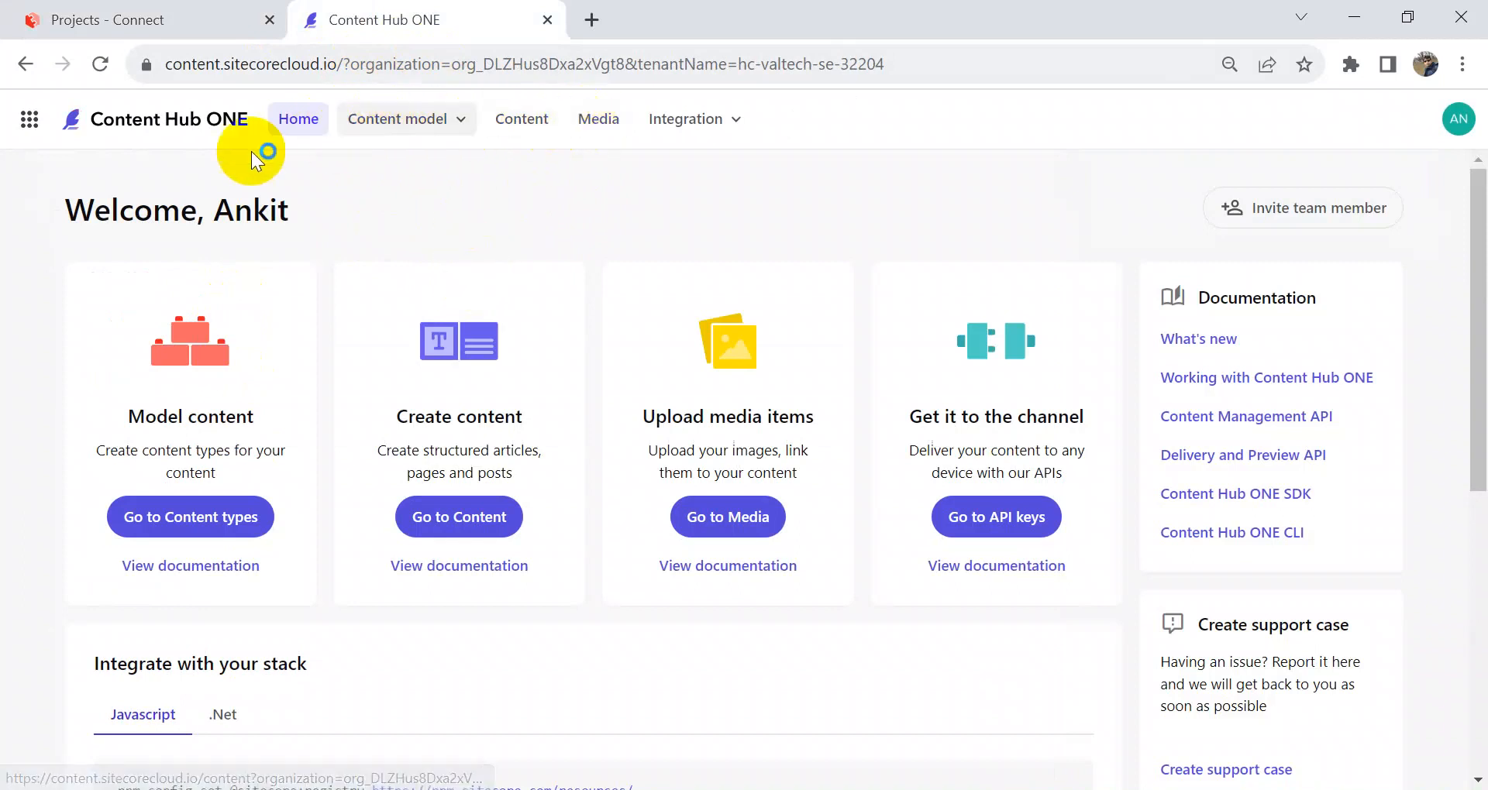
click(687, 124)
click(690, 211)
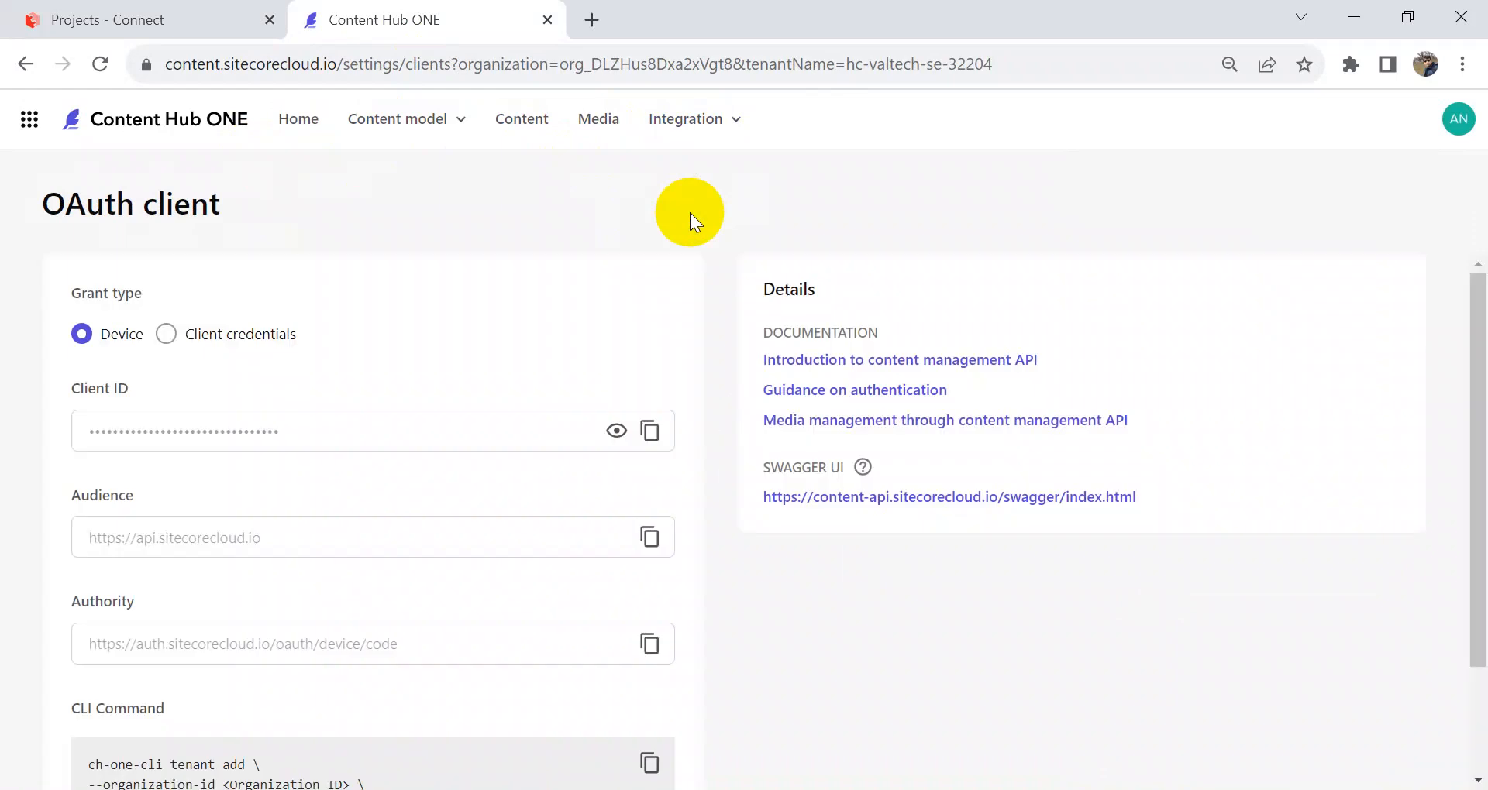
click(166, 334)
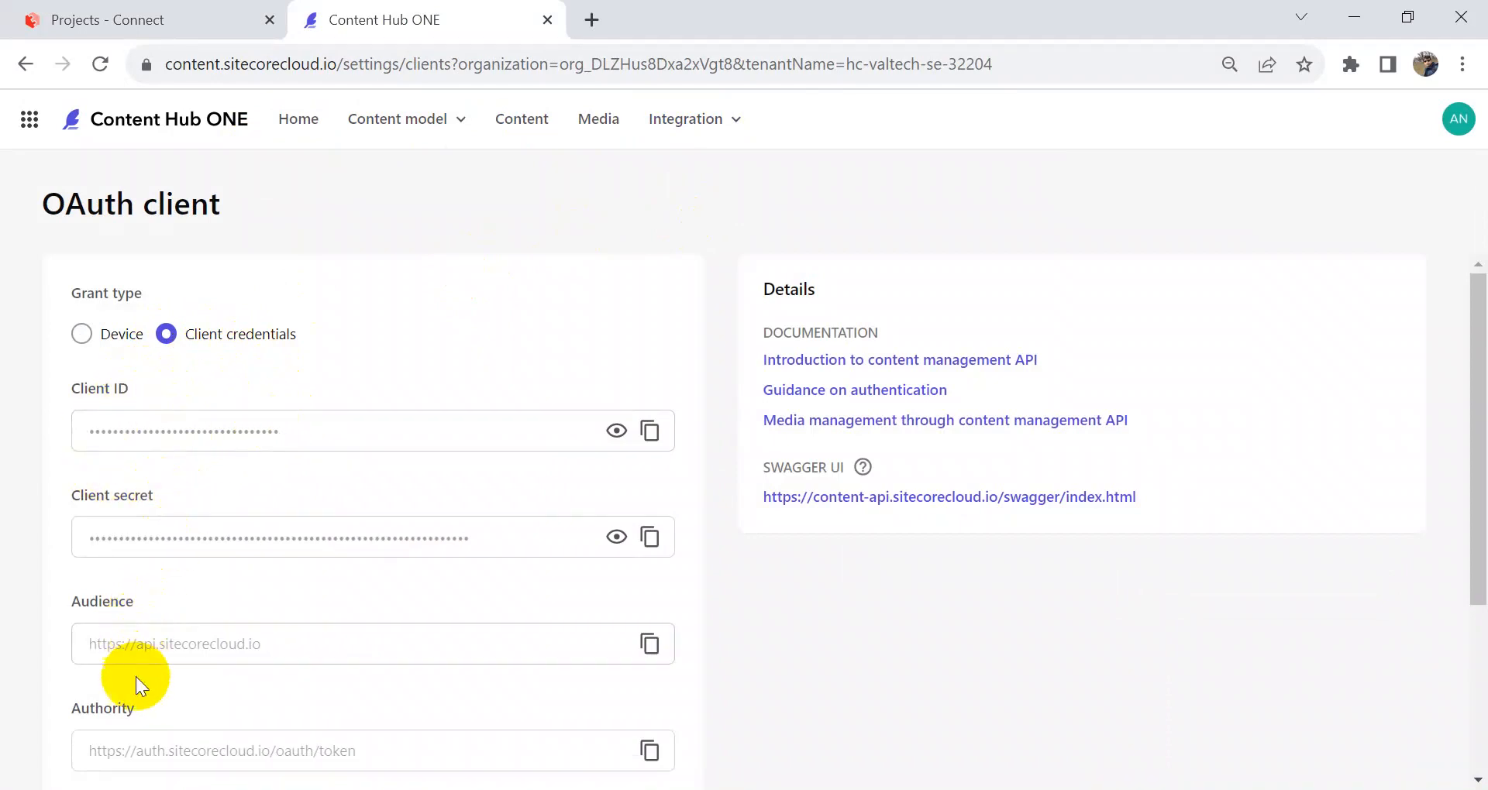
click(190, 15)
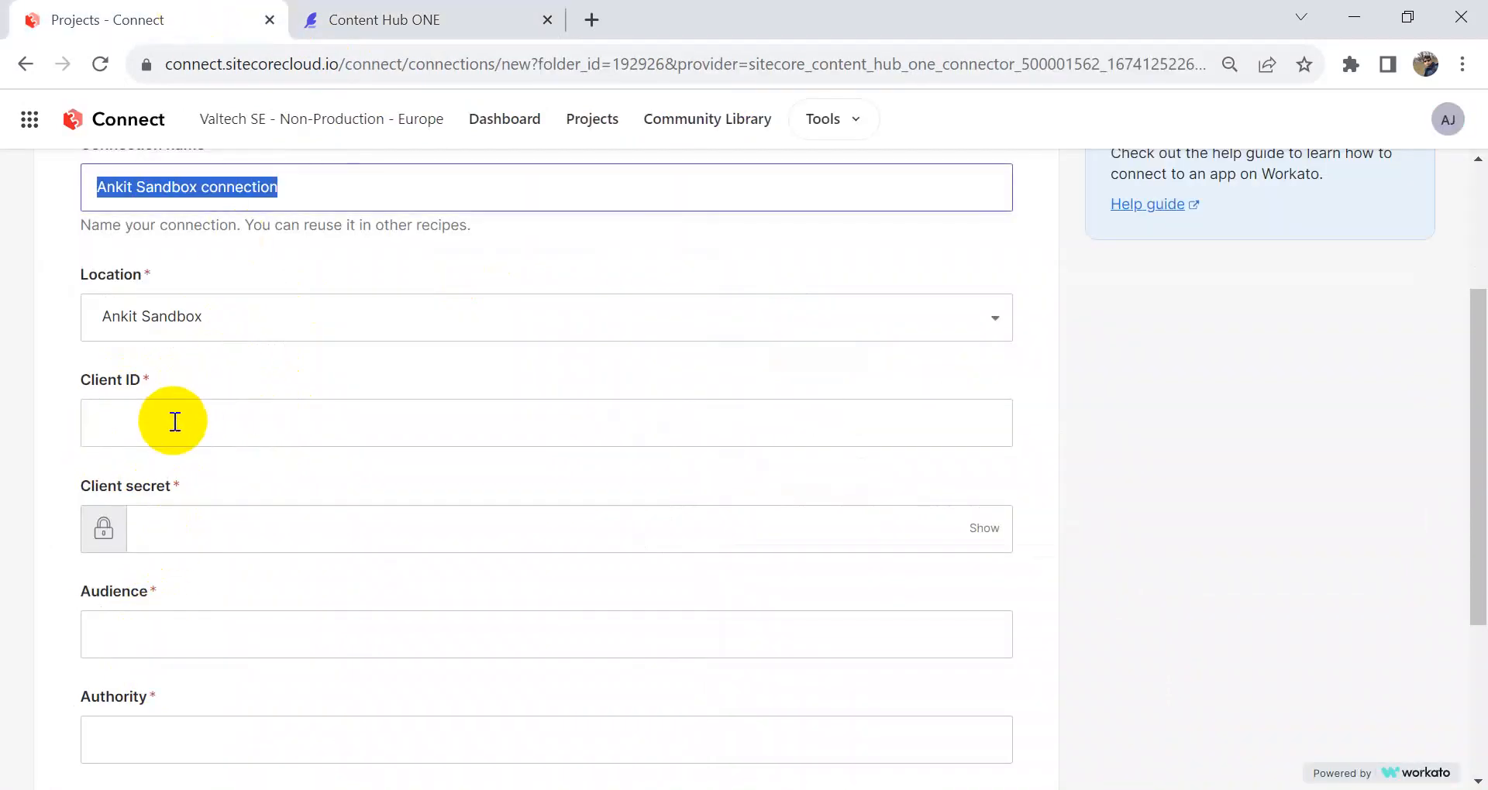
scroll(366, 397, up, 2)
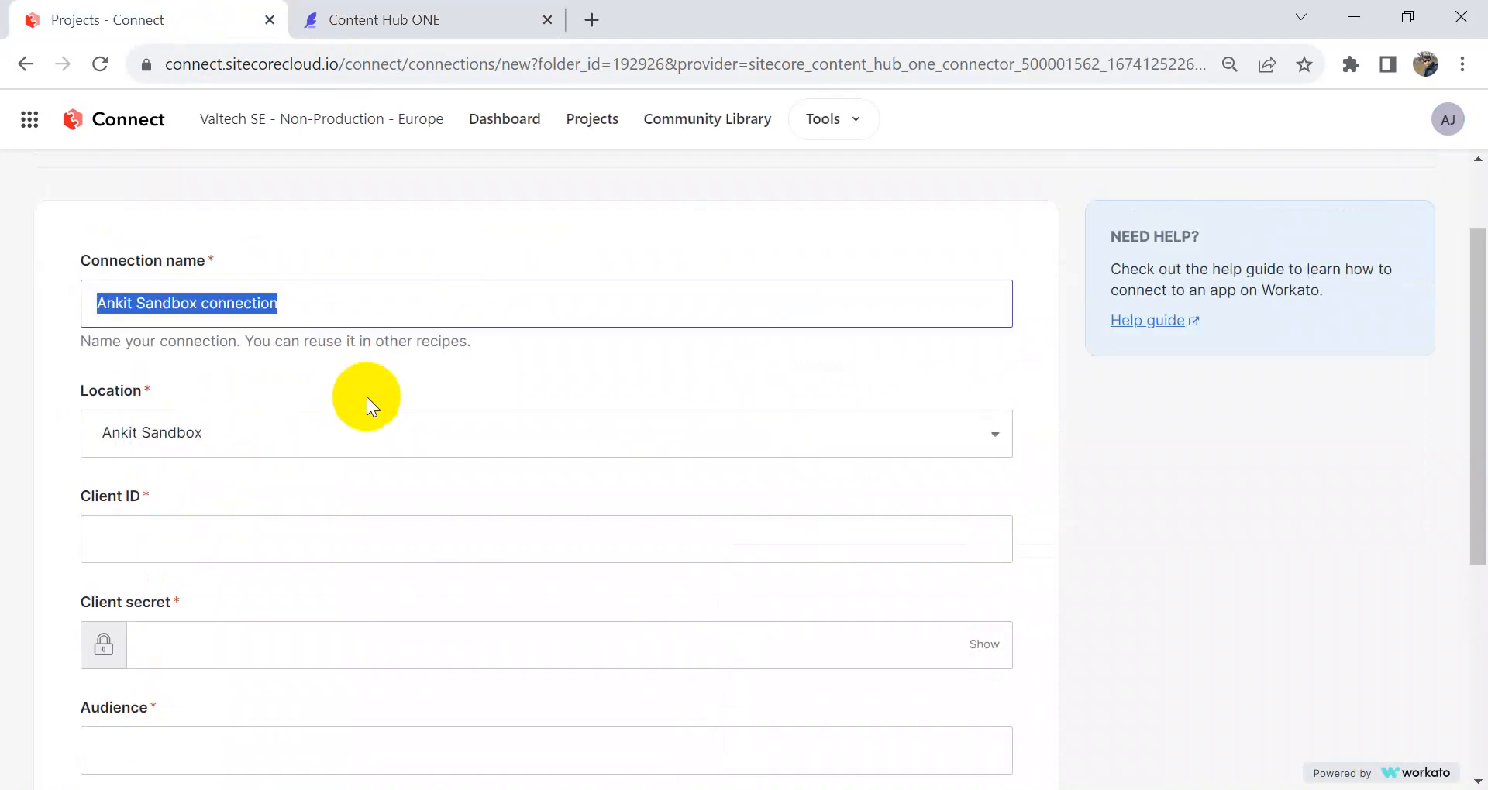
scroll(366, 397, up, 2)
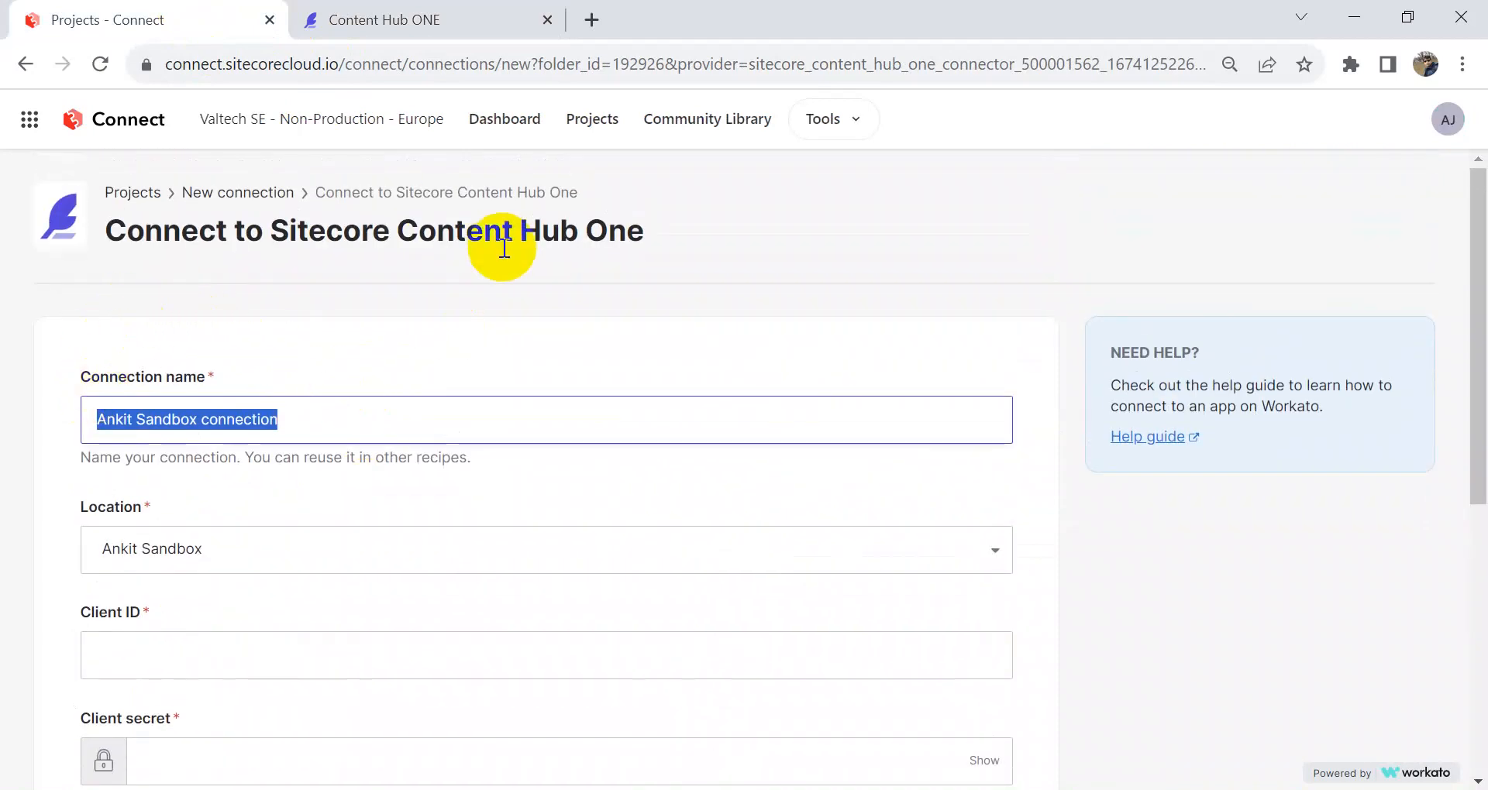
scroll(423, 504, down, 4)
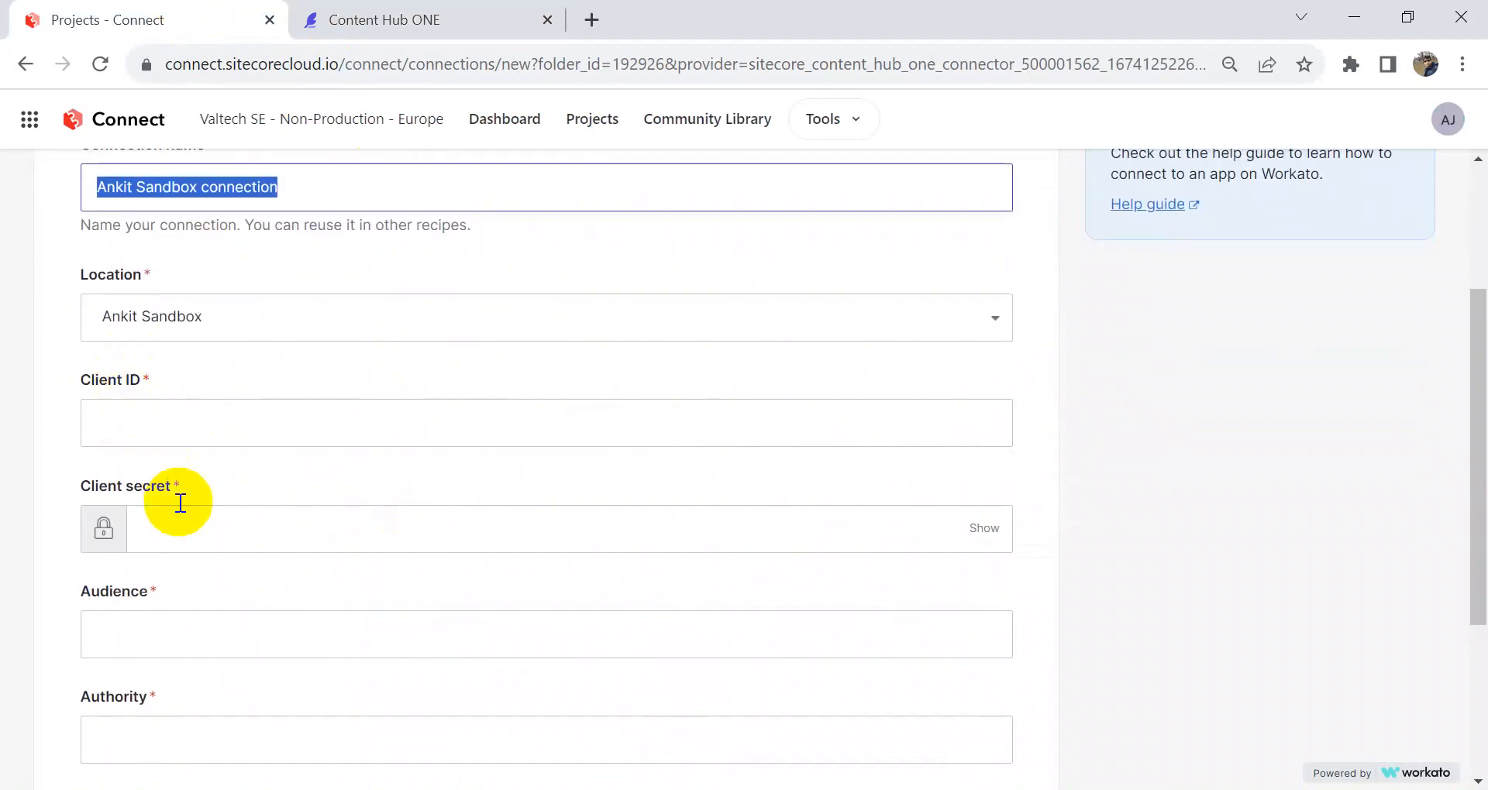
Copy the client ID from Content Hub ONE's OAuth client into the Client ID of the Connect connection form
click(448, 26)
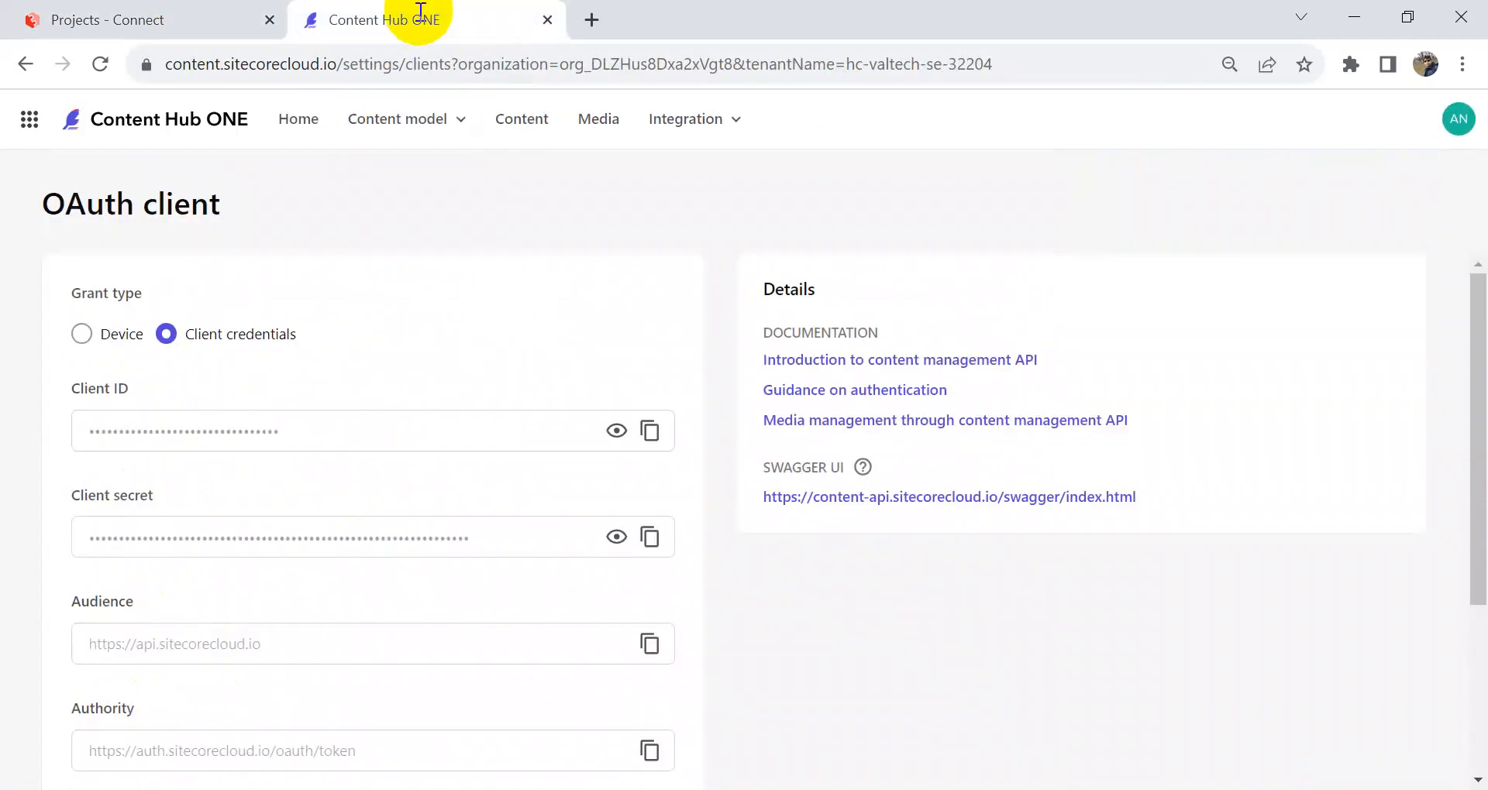
click(649, 431)
click(649, 431)
click(206, 9)
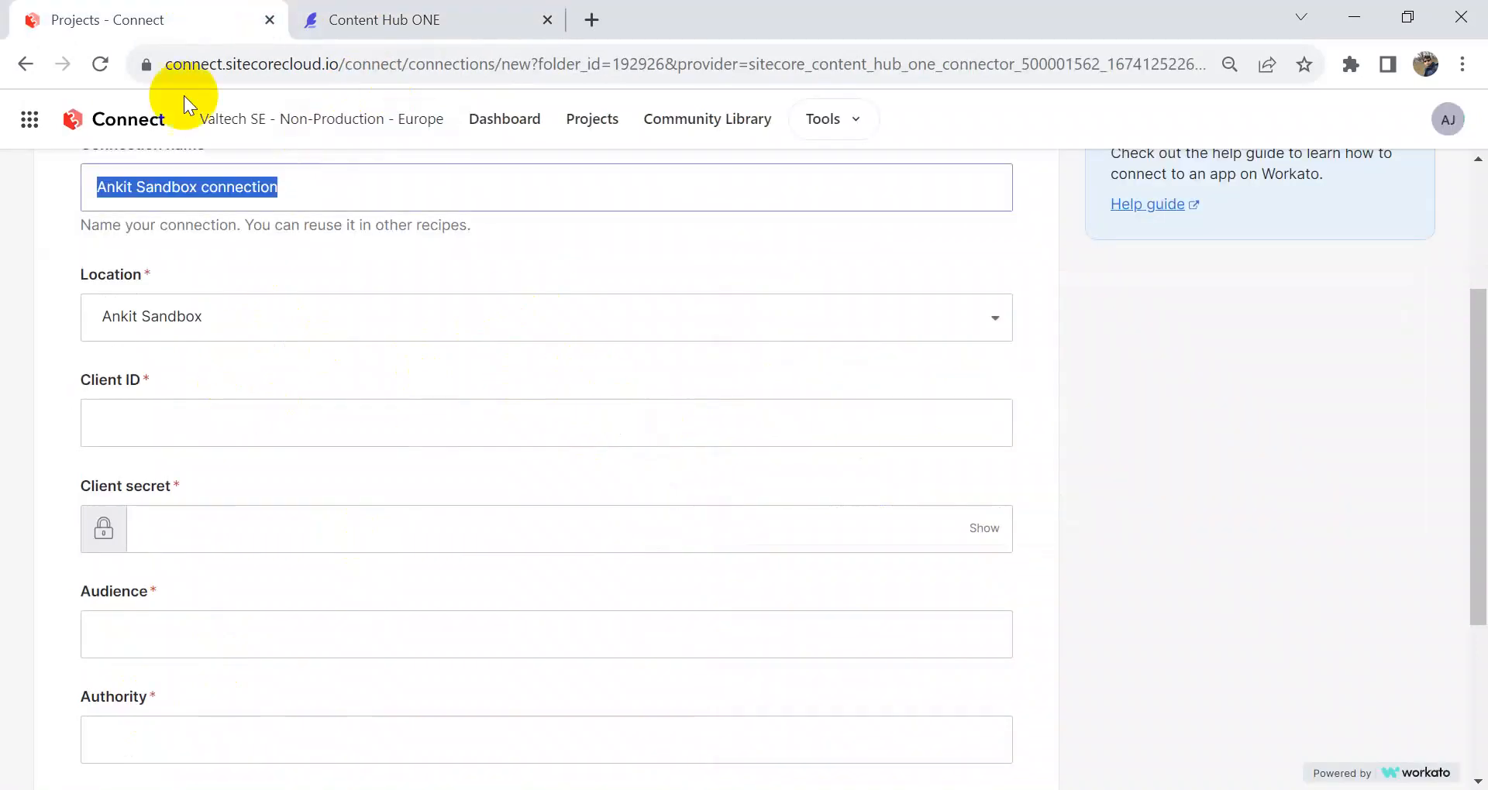
click(162, 432)
key(ctrl+v)
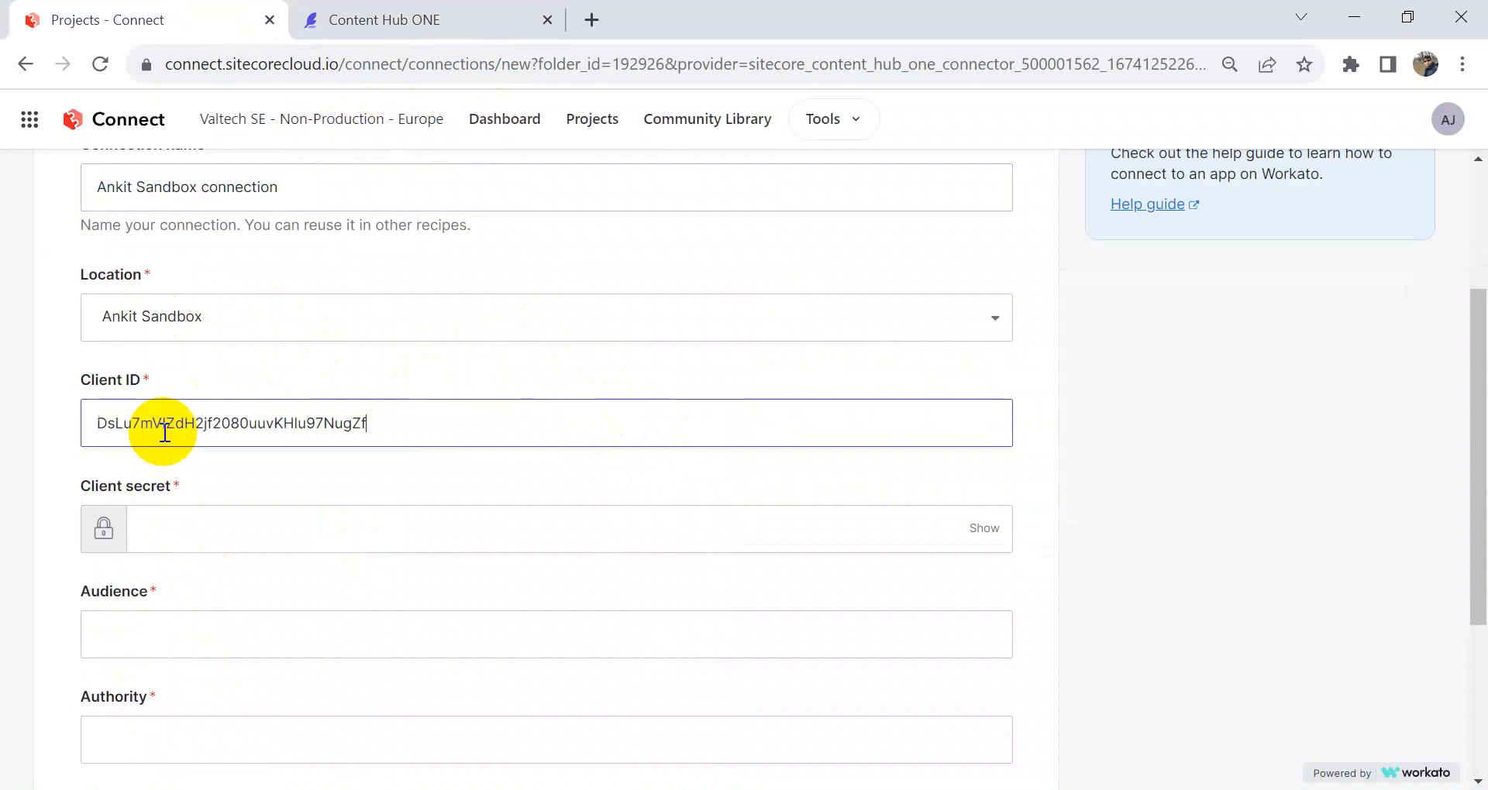
Copy the client secret from Content Hub ONE's OAuth client into the Client secret of the Connect form
click(454, 31)
click(649, 537)
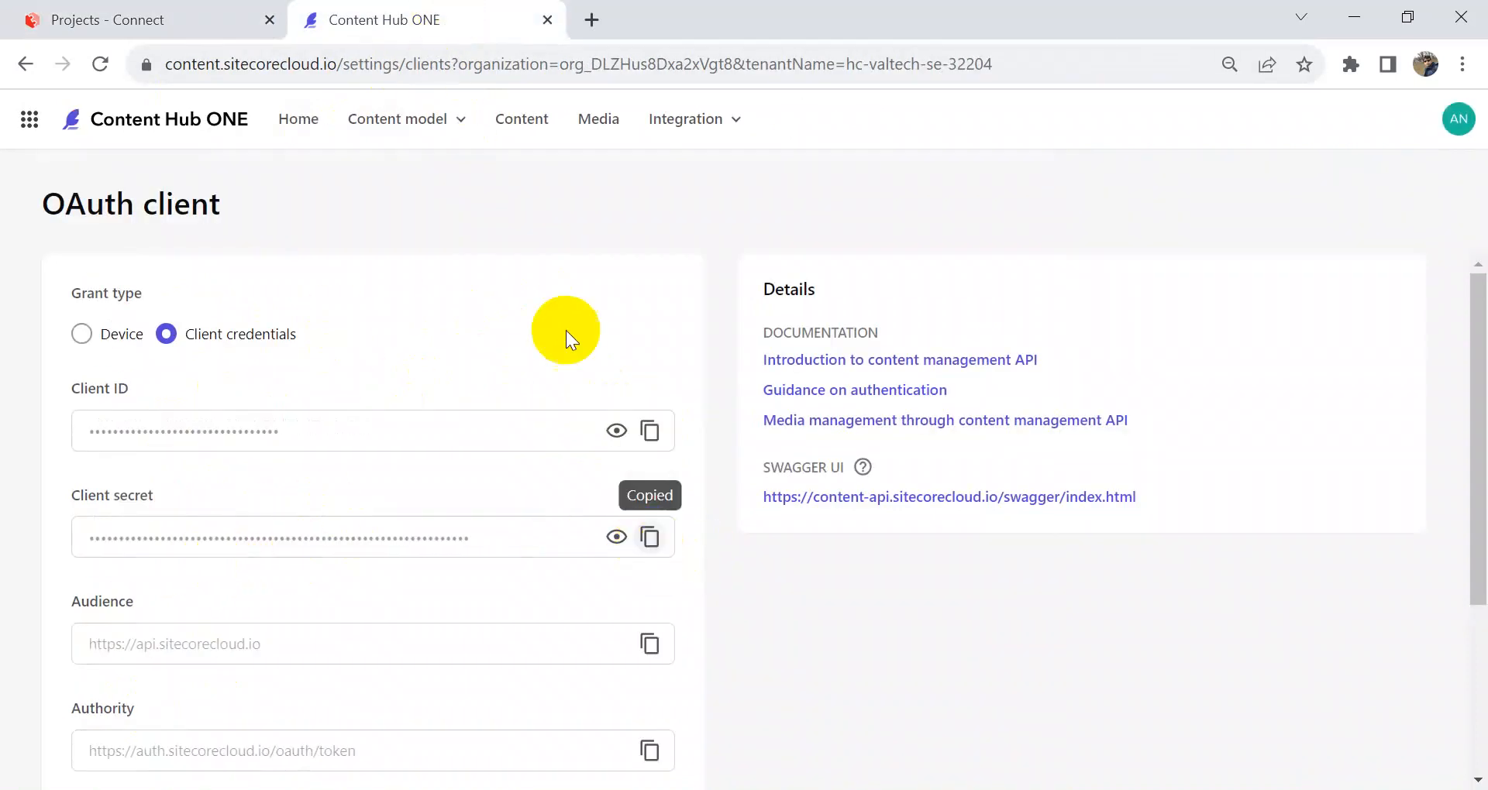
click(219, 17)
click(209, 533)
key(ctrl+v)
click(496, 17)
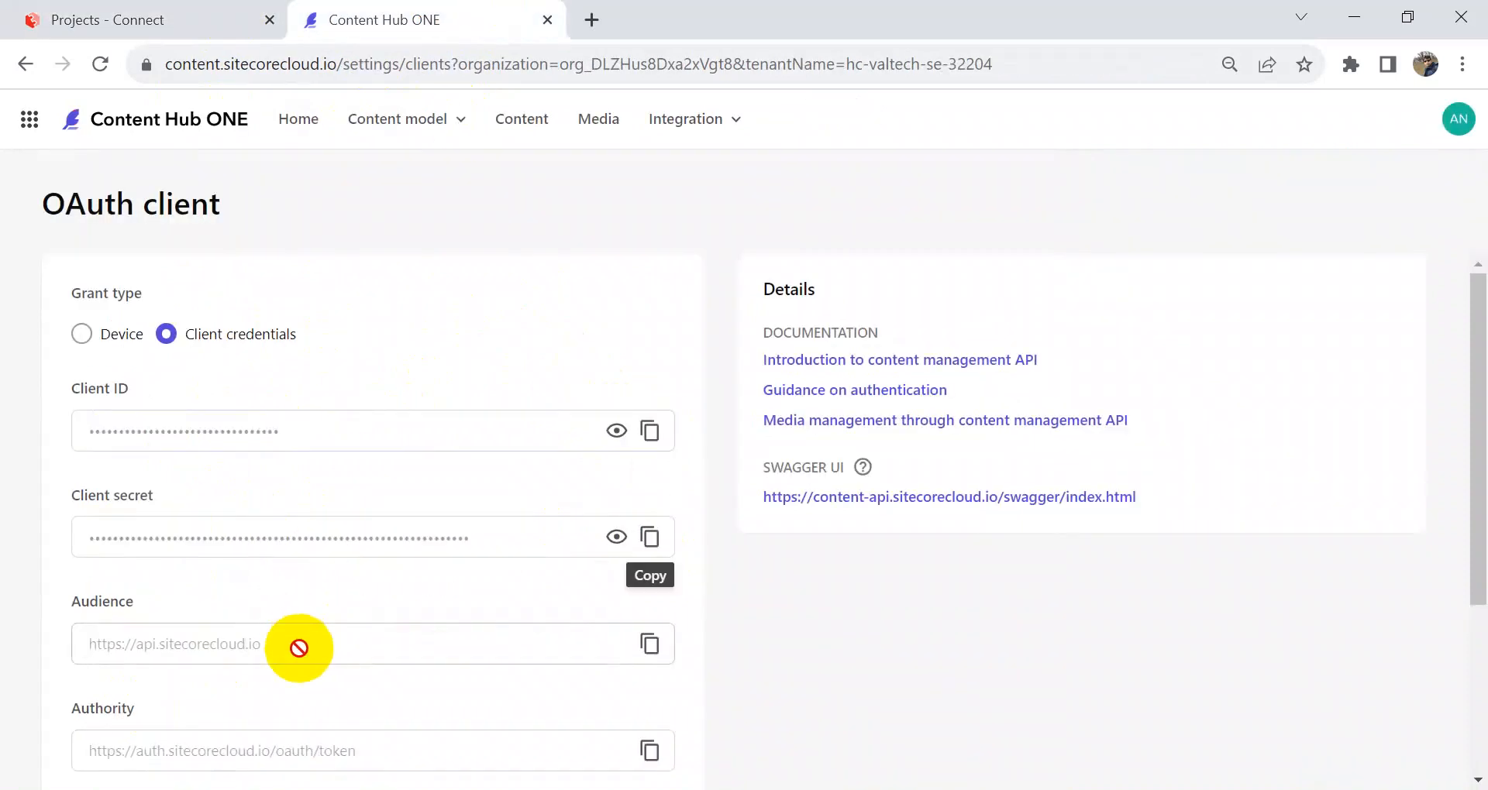
click(650, 644)
click(162, 11)
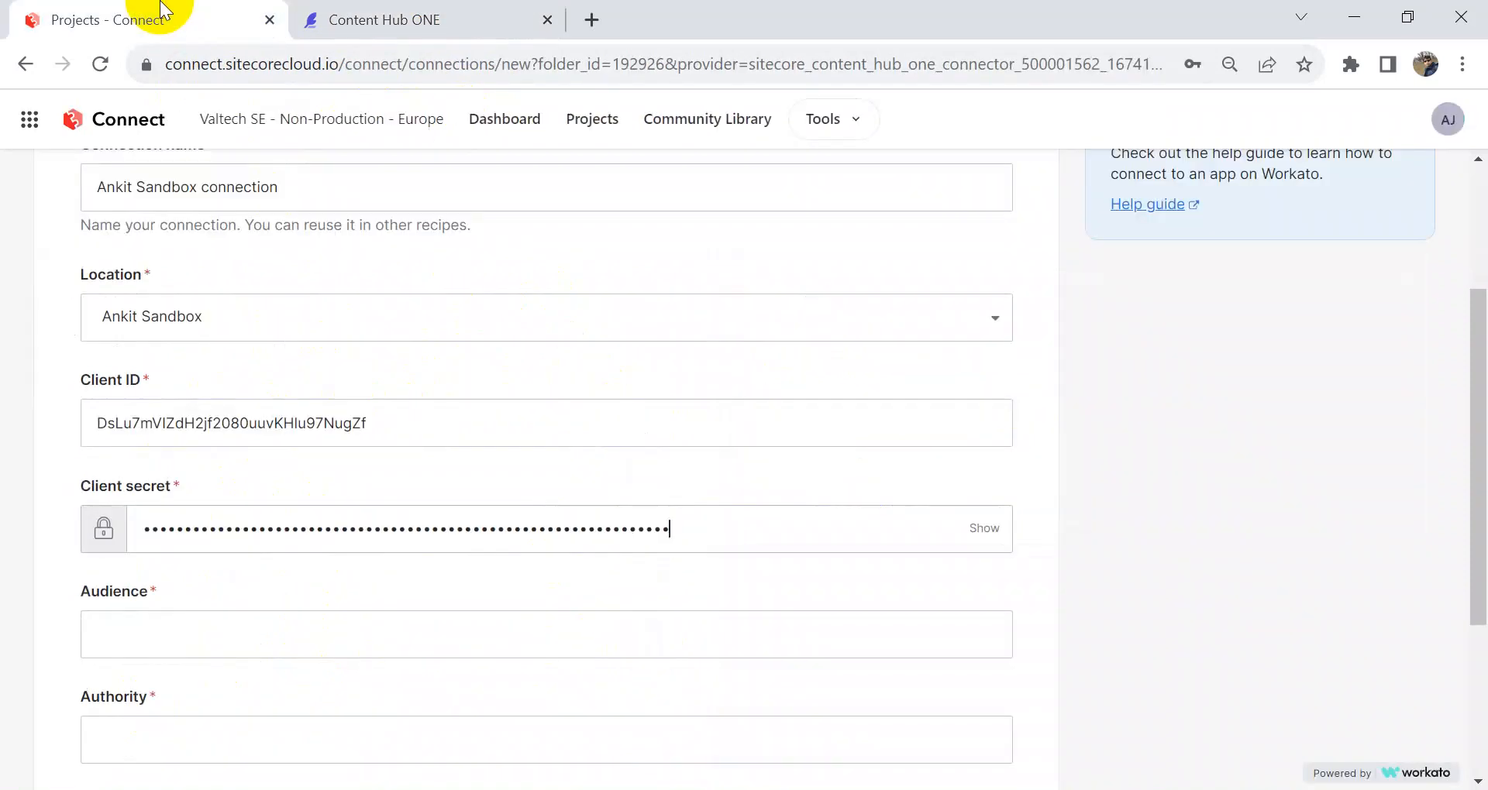
click(289, 630)
key(ctrl+v)
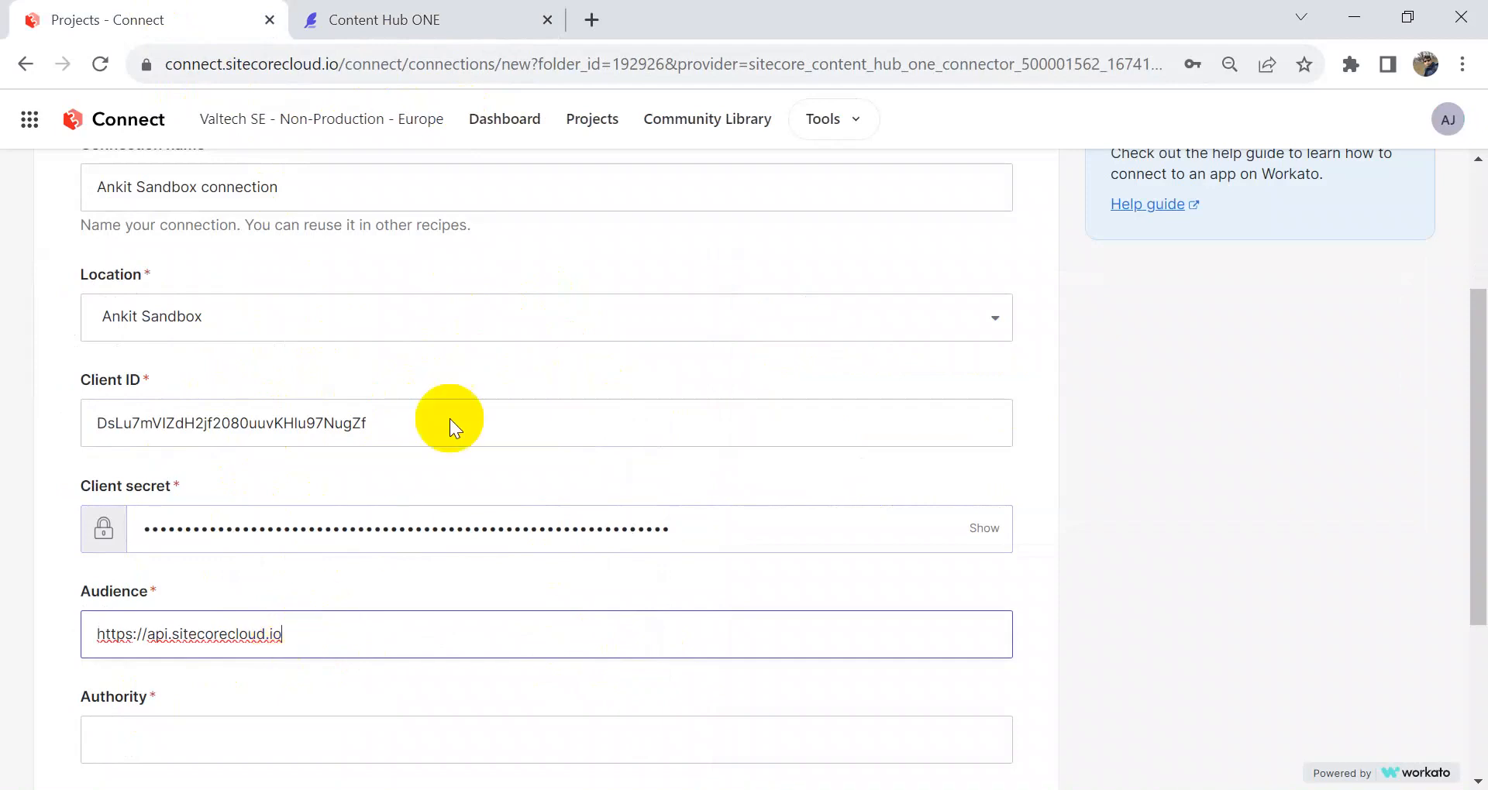
click(443, 26)
scroll(558, 457, down, 2)
click(651, 636)
click(136, 16)
click(246, 736)
key(ctrl+v)
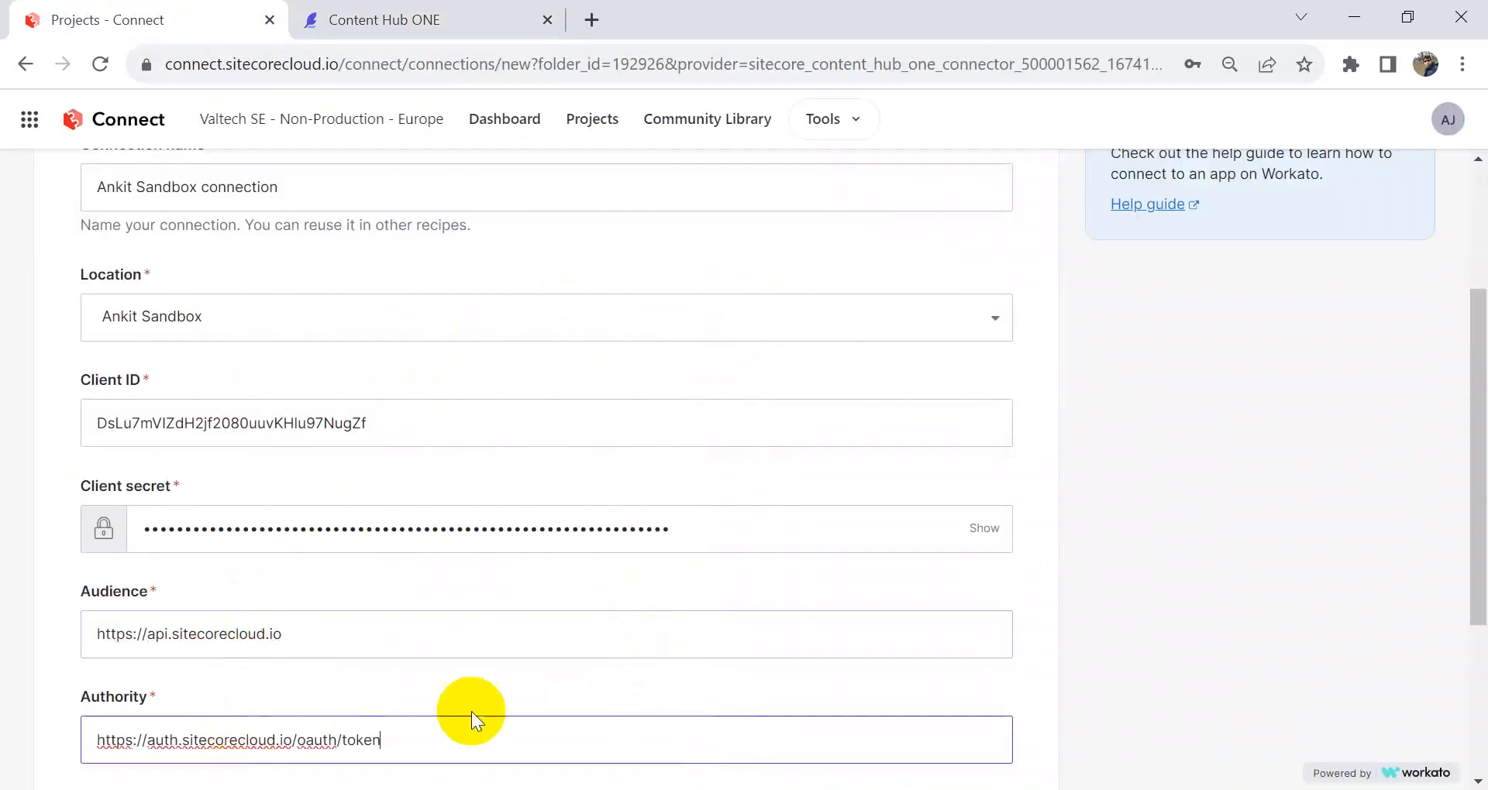
scroll(422, 713, down, 3)
click(134, 682)
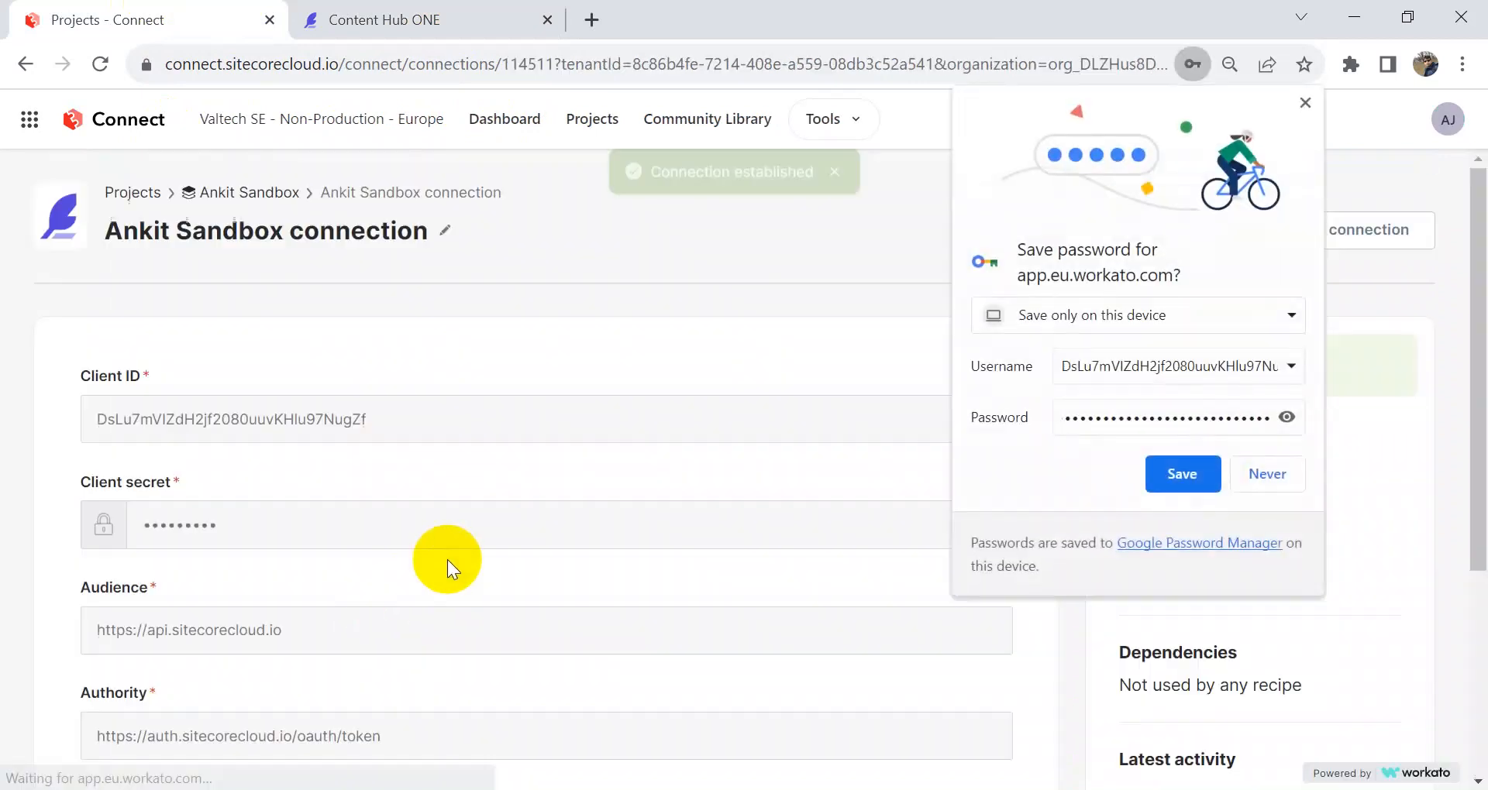
Dismiss the browser's offer to save the password and open the sandbox project that contains the new connection
click(1306, 104)
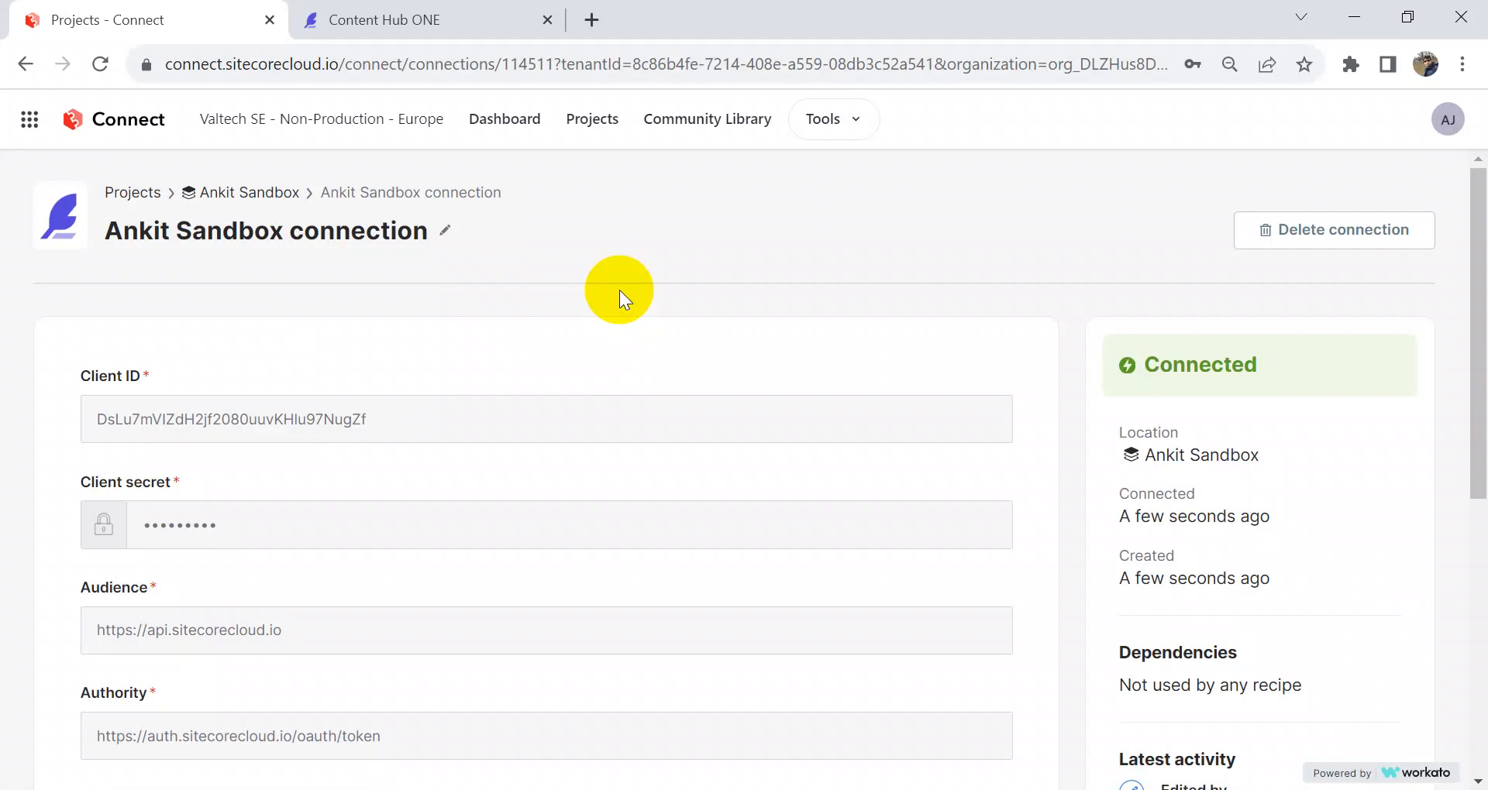
click(245, 194)
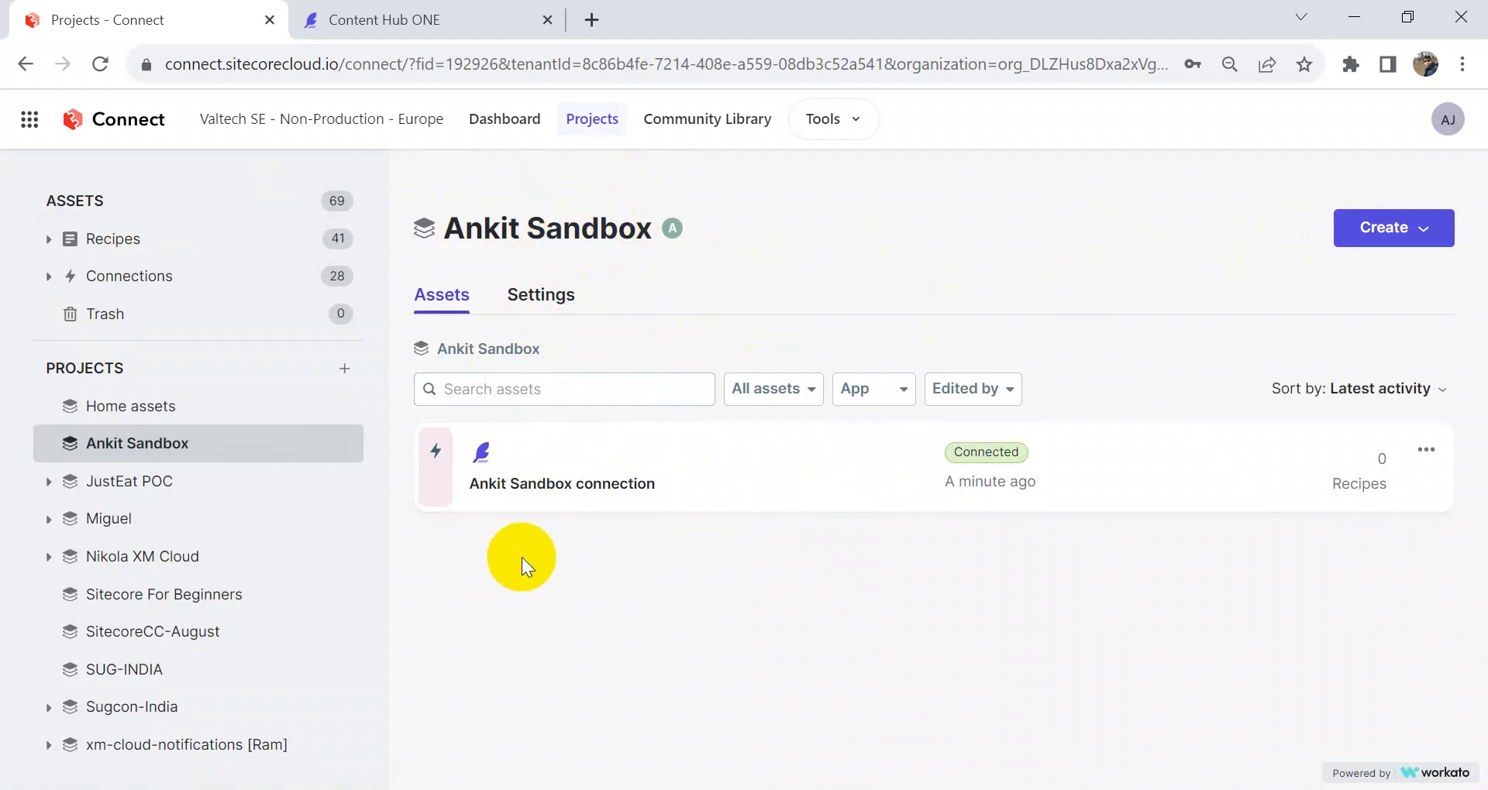
Review the sandbox project's connection in Connect alongside the OAuth client details in Content Hub ONE
click(398, 17)
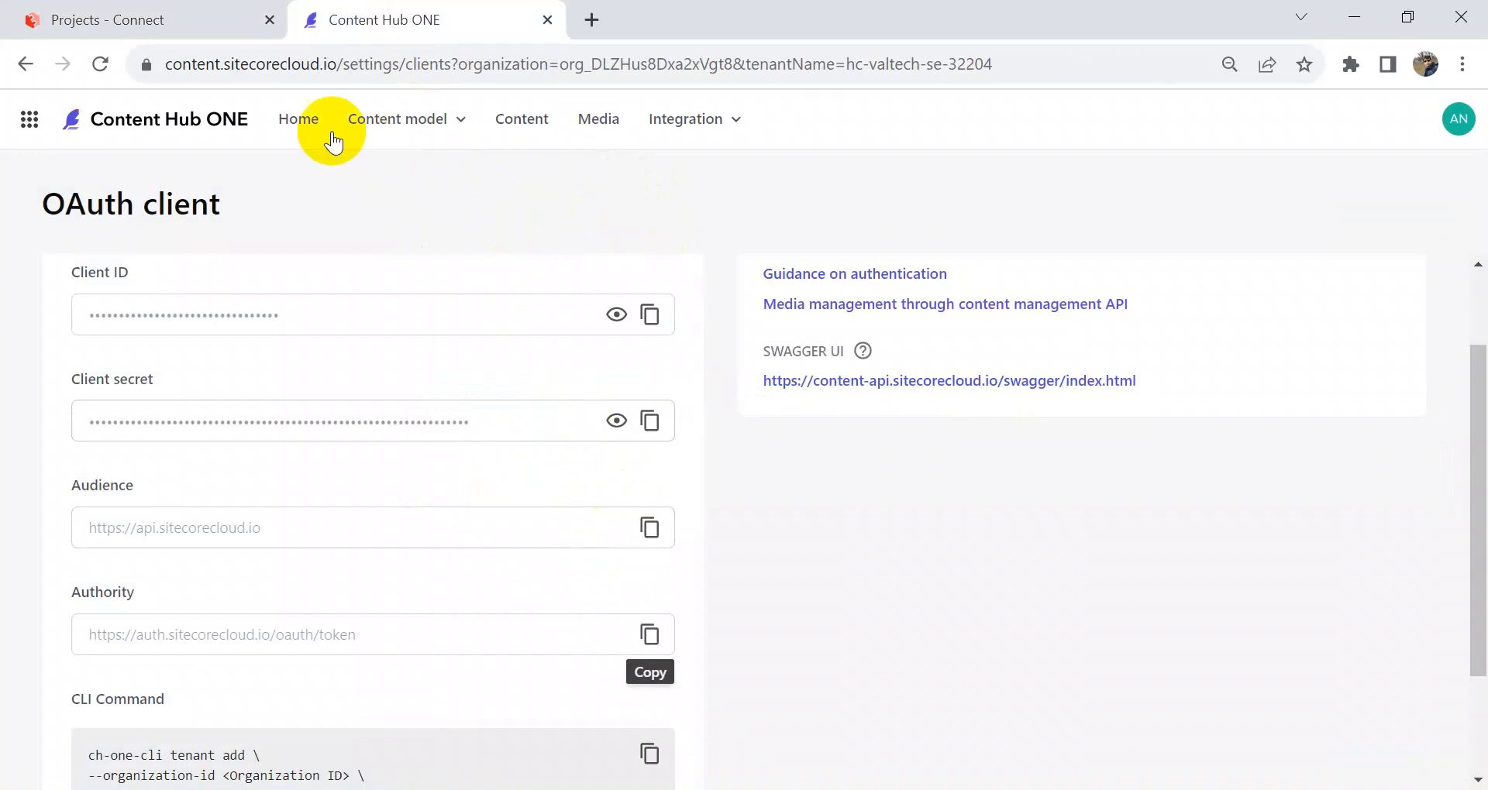
click(124, 17)
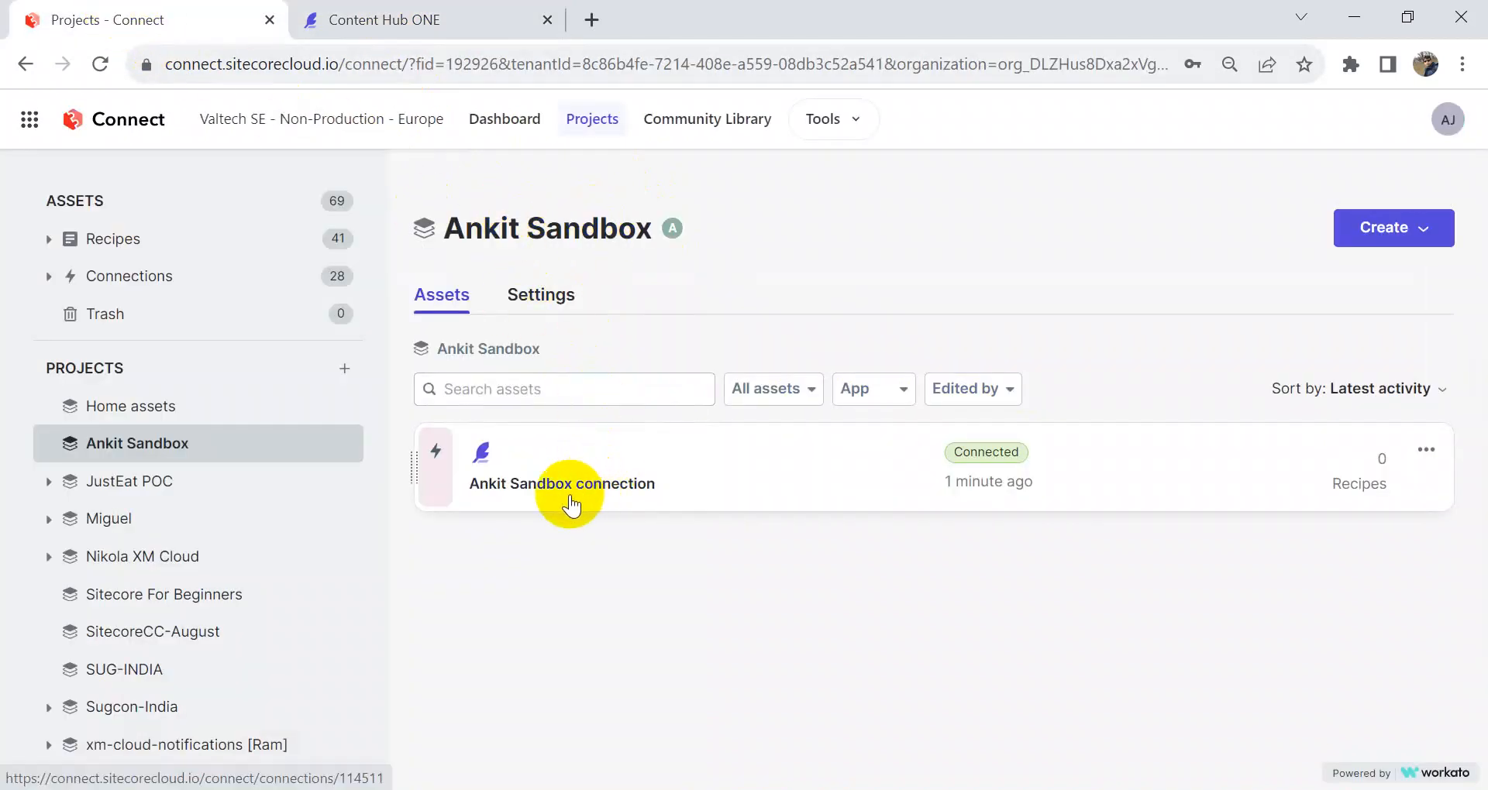
click(387, 19)
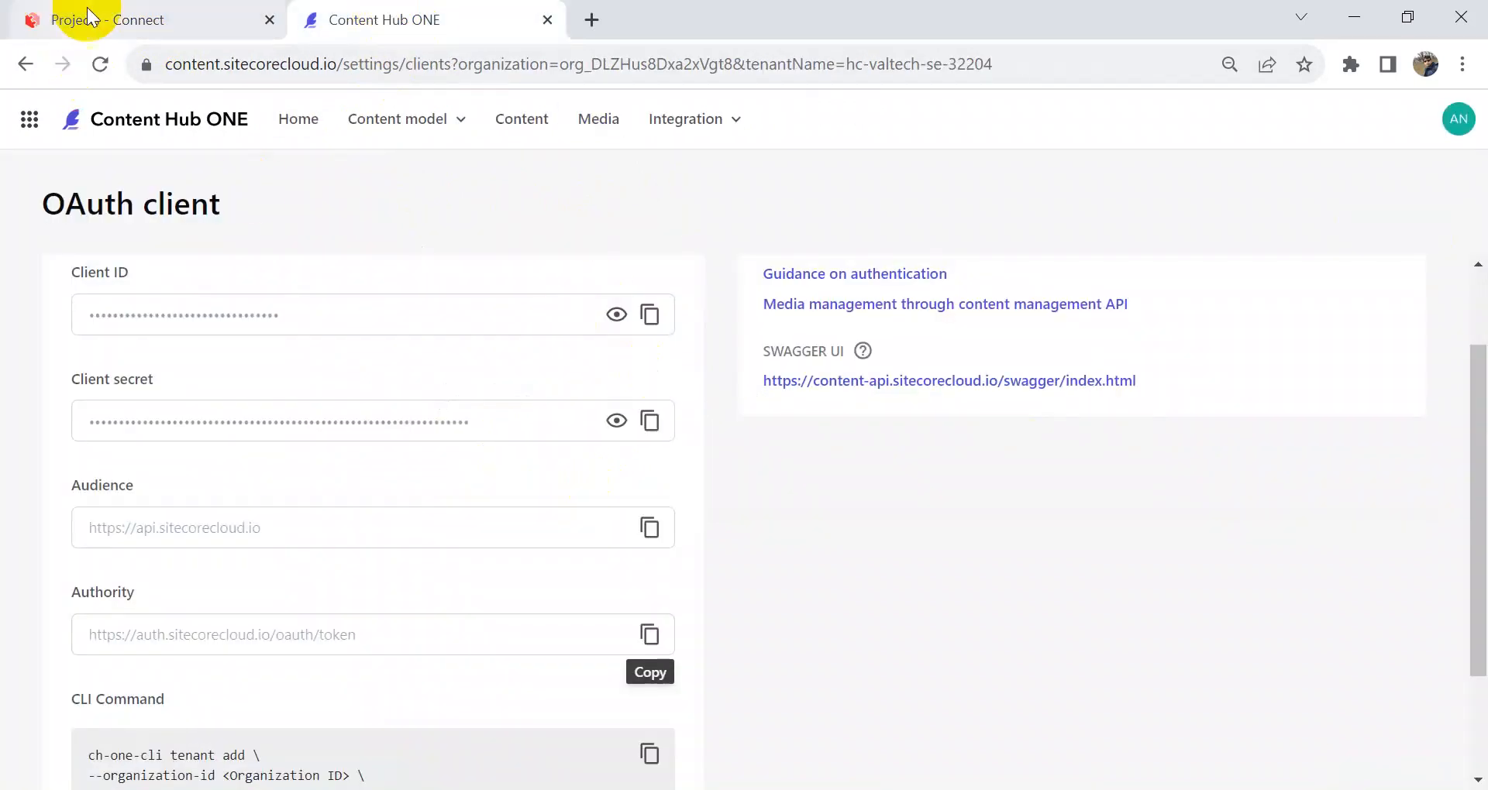
click(48, 22)
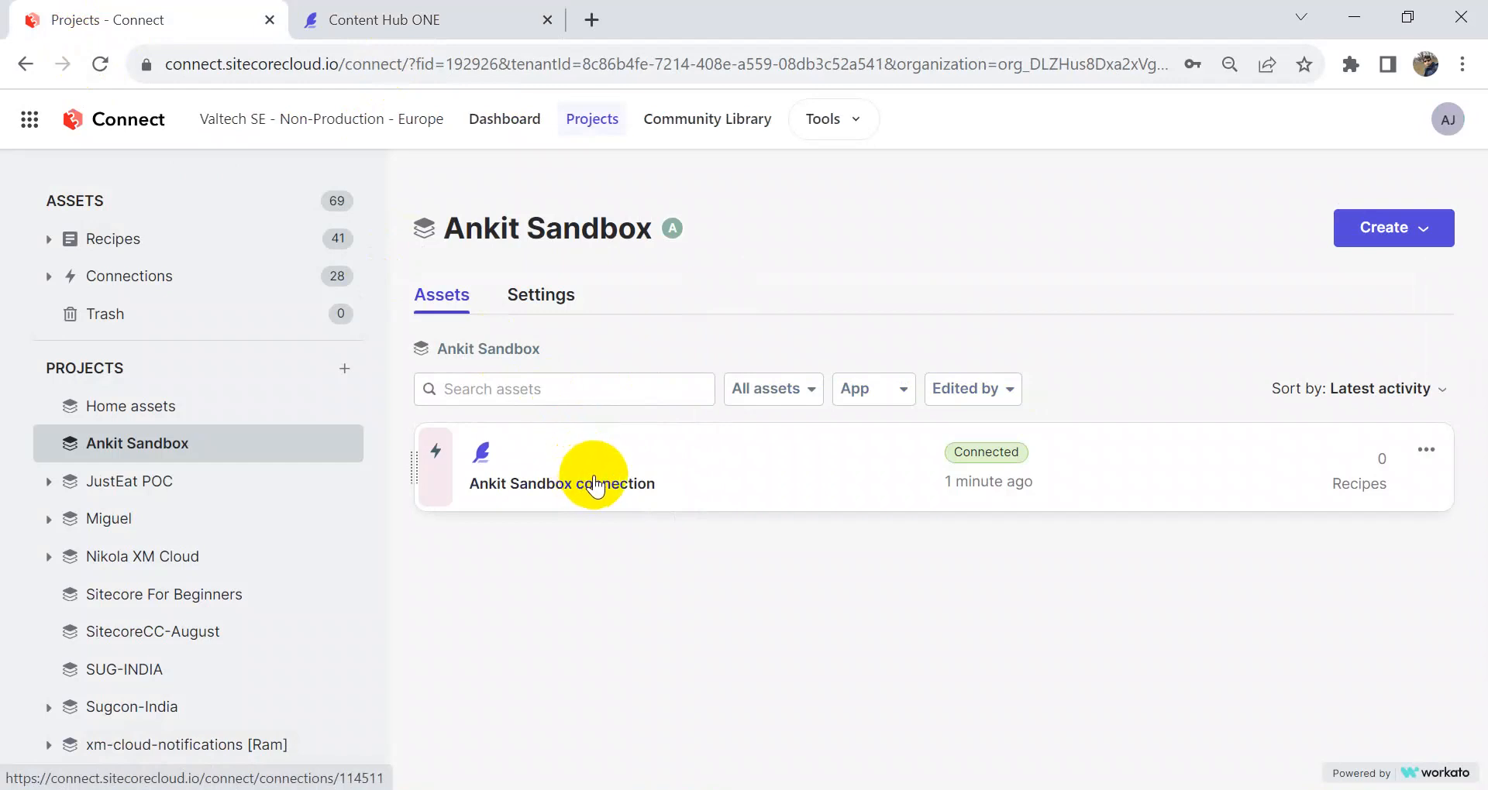
click(402, 18)
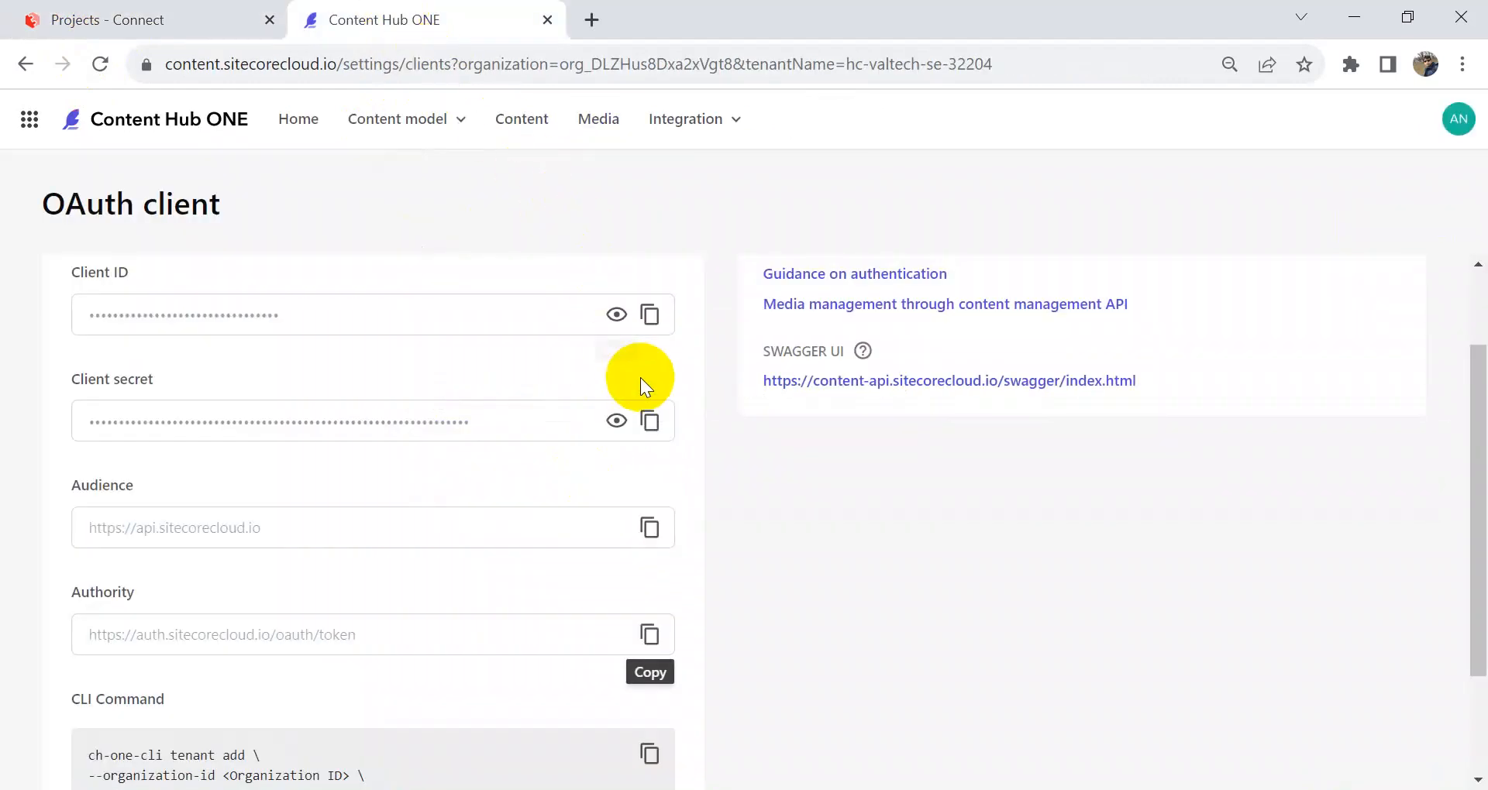